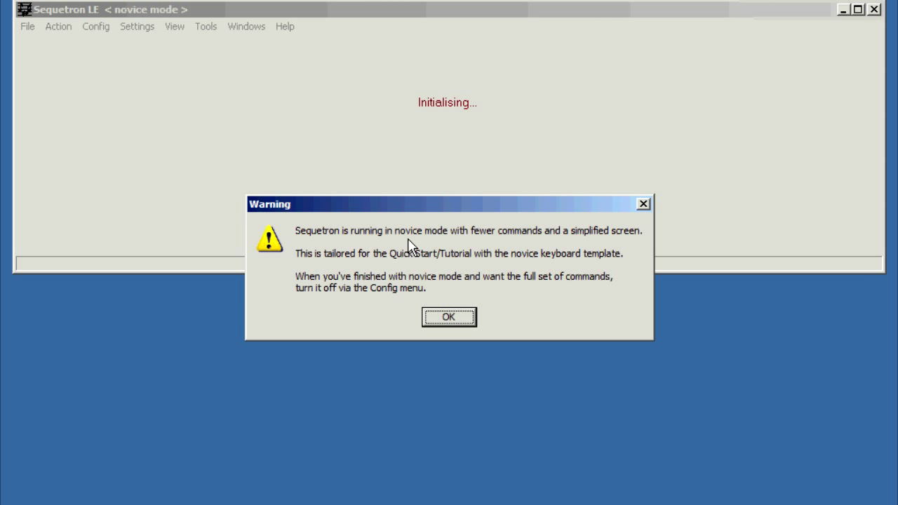
# Step: Dismiss the novice warning and untick Novice mode in the Config menu
pyautogui.click(447, 322)
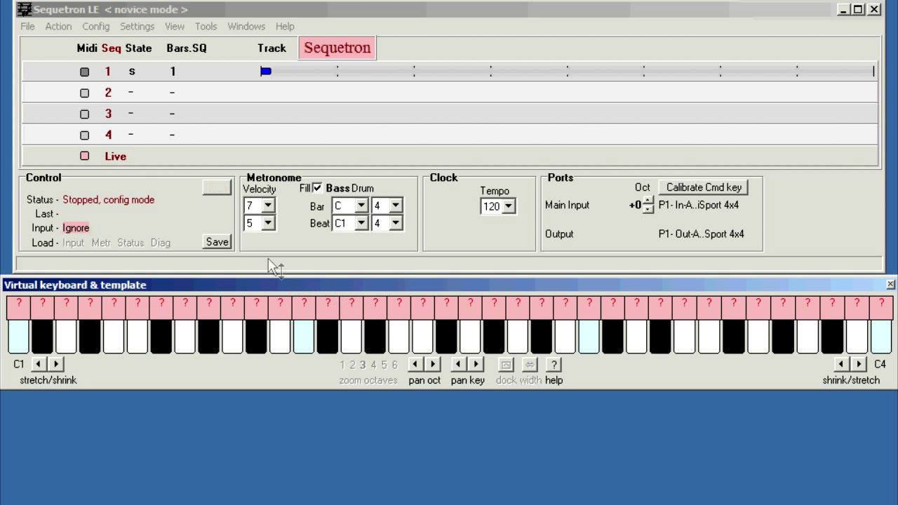
pyautogui.click(96, 26)
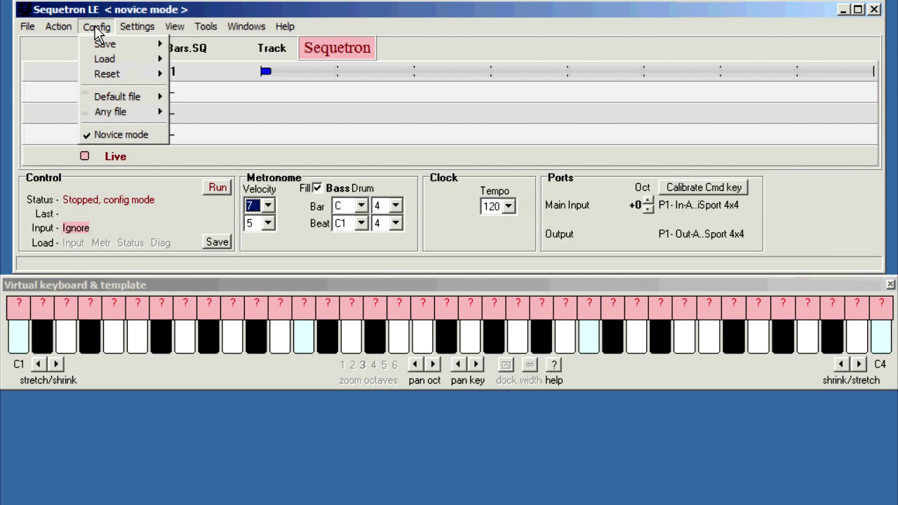
pyautogui.moveTo(101, 74)
pyautogui.click(114, 135)
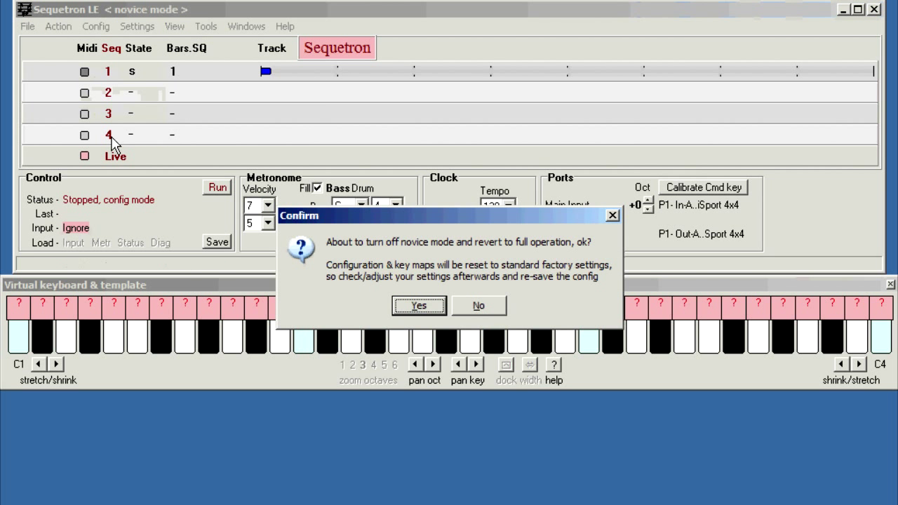
# Step: Confirm full operation mode, look at the Tools menu without choosing, and start the sequencer
pyautogui.click(421, 305)
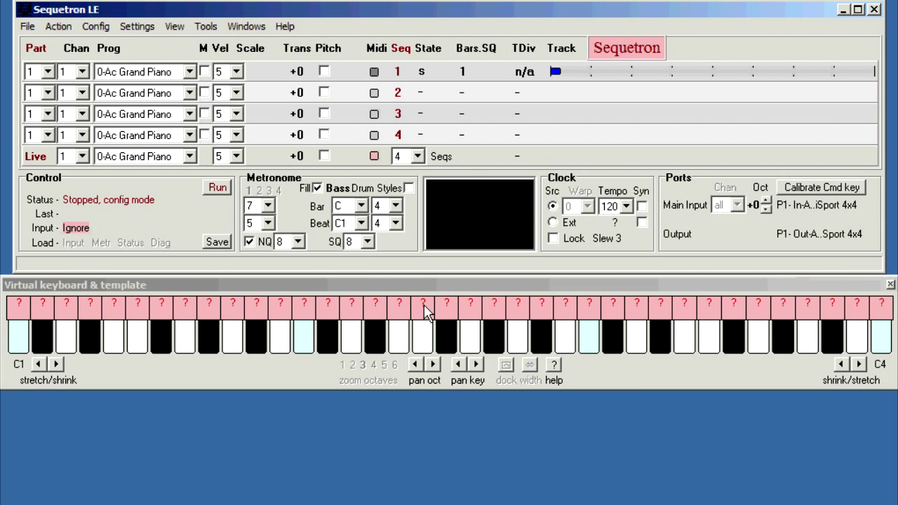
pyautogui.click(203, 27)
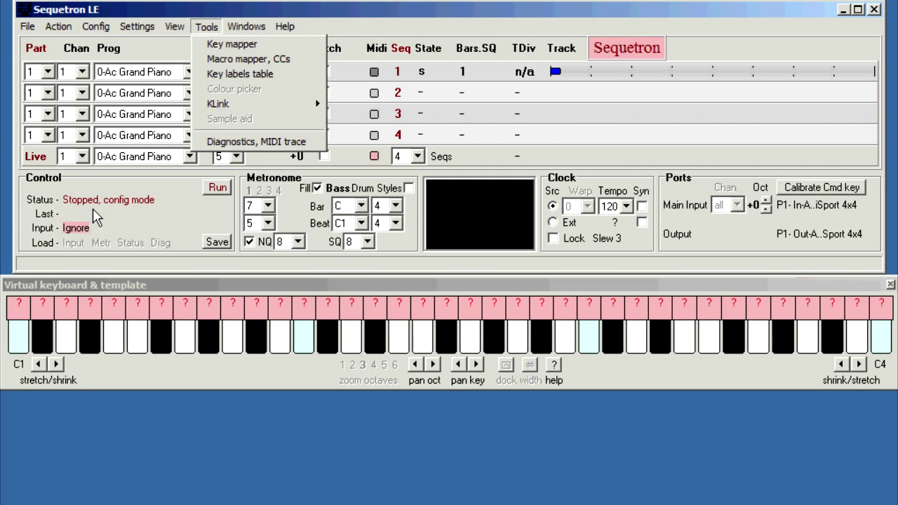
pyautogui.click(221, 194)
pyautogui.click(219, 190)
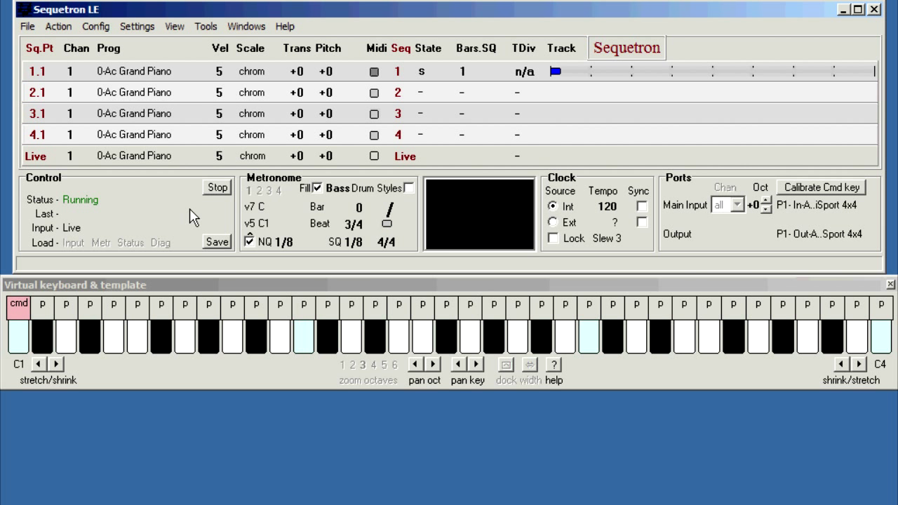
# Step: Close Sequetron LE with confirmation and relaunch it from the desktop icon
pyautogui.click(874, 9)
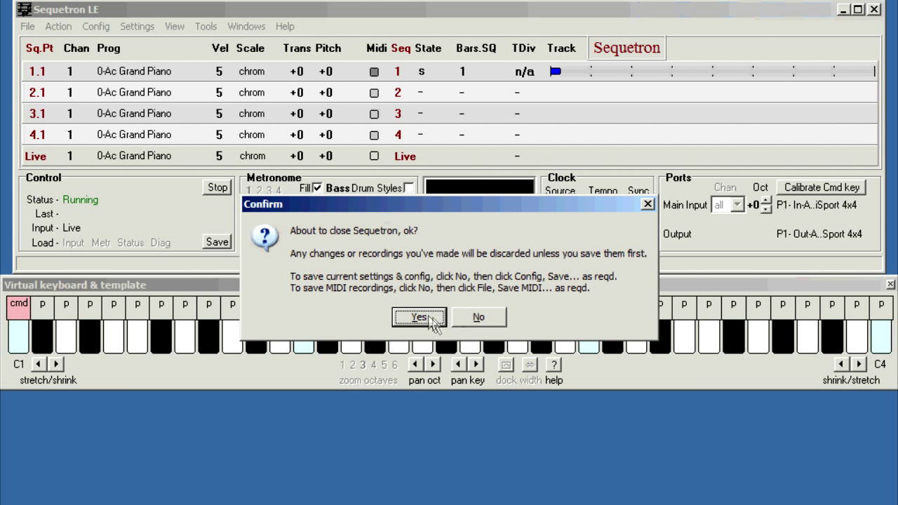
pyautogui.click(428, 319)
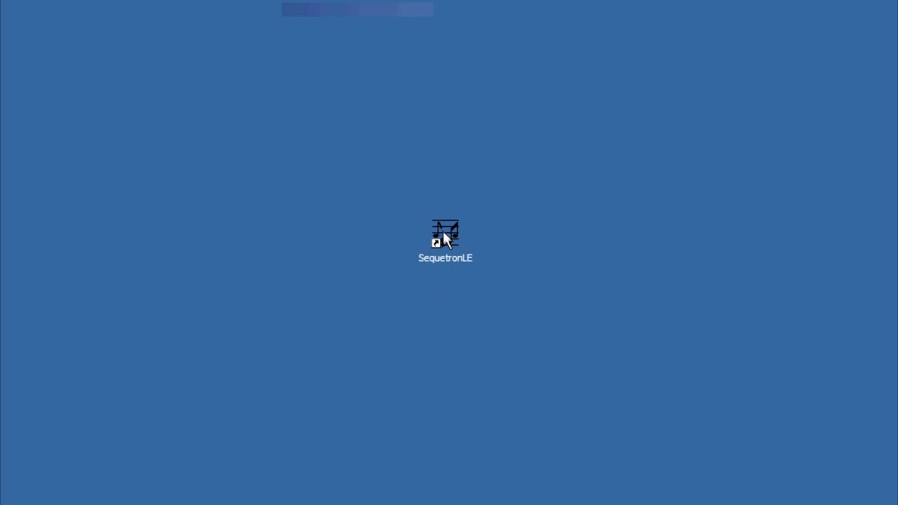
pyautogui.doubleClick(444, 229)
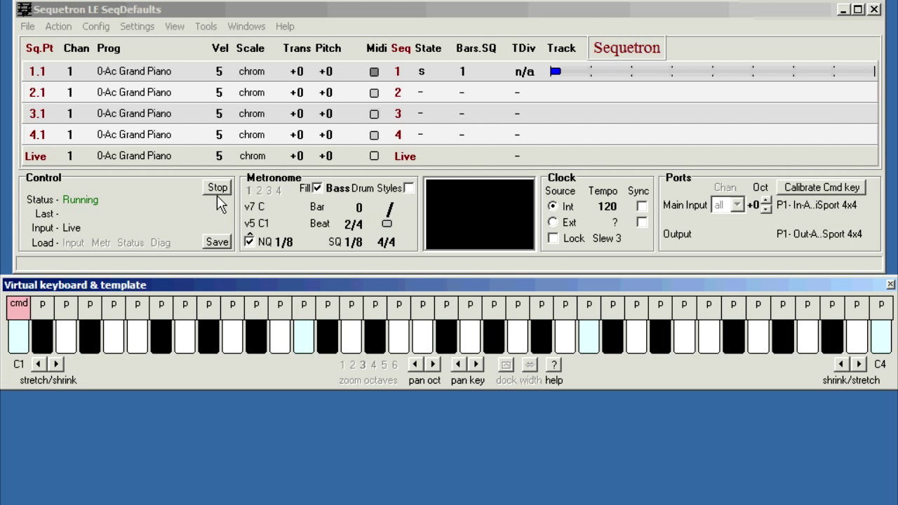
# Step: Browse the Help documentation options without choosing anything, then bring up the Tools list
pyautogui.click(285, 28)
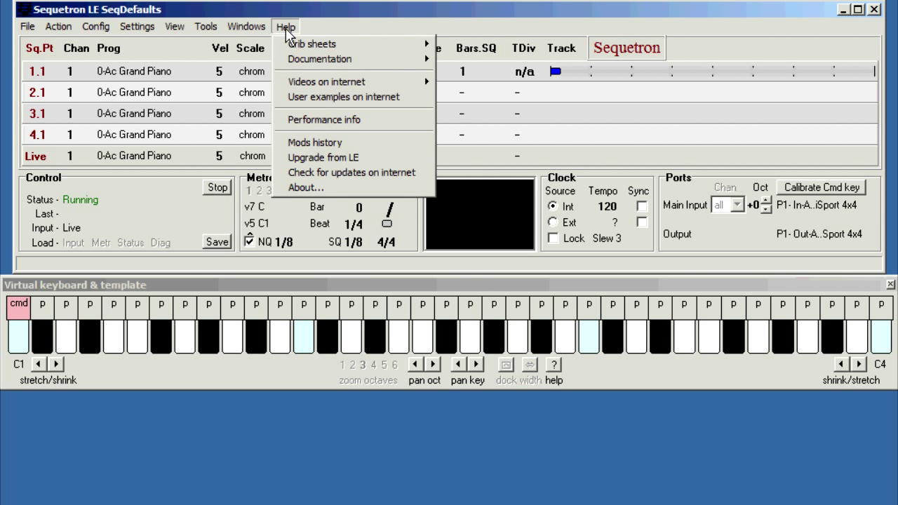
pyautogui.moveTo(295, 56)
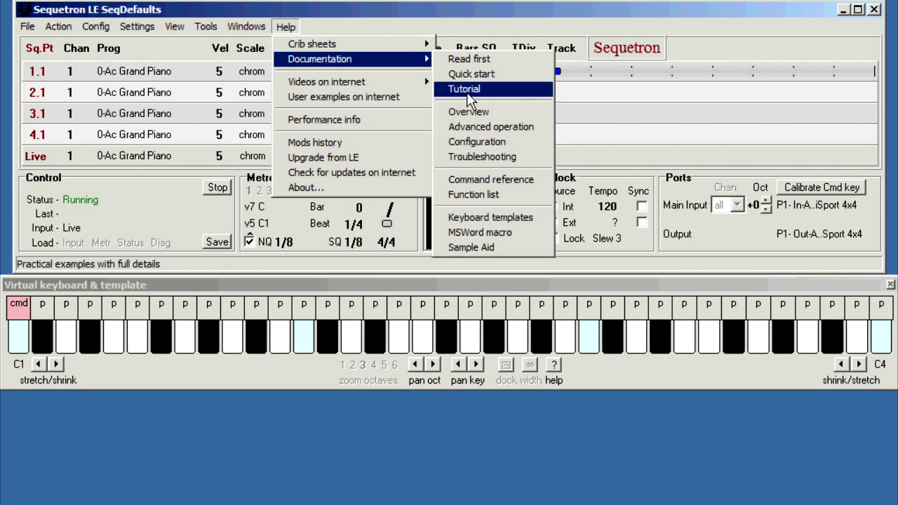
pyautogui.click(406, 8)
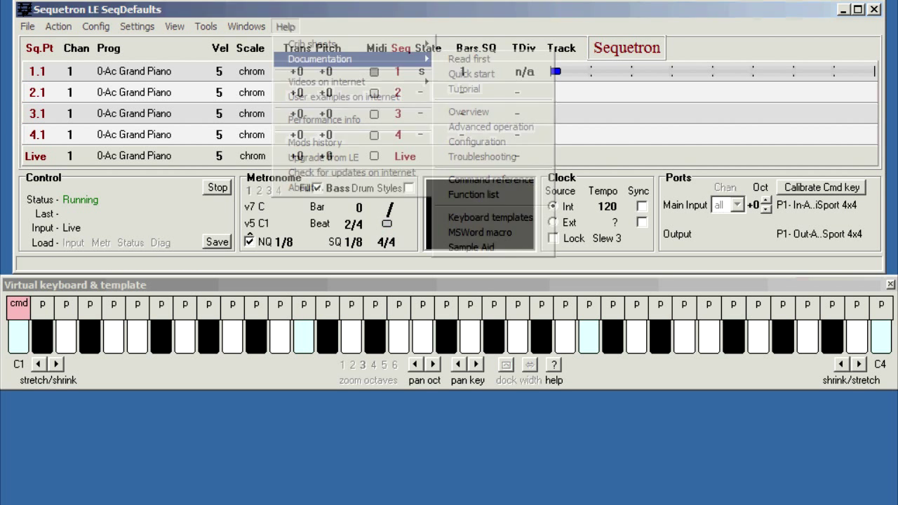
pyautogui.click(207, 29)
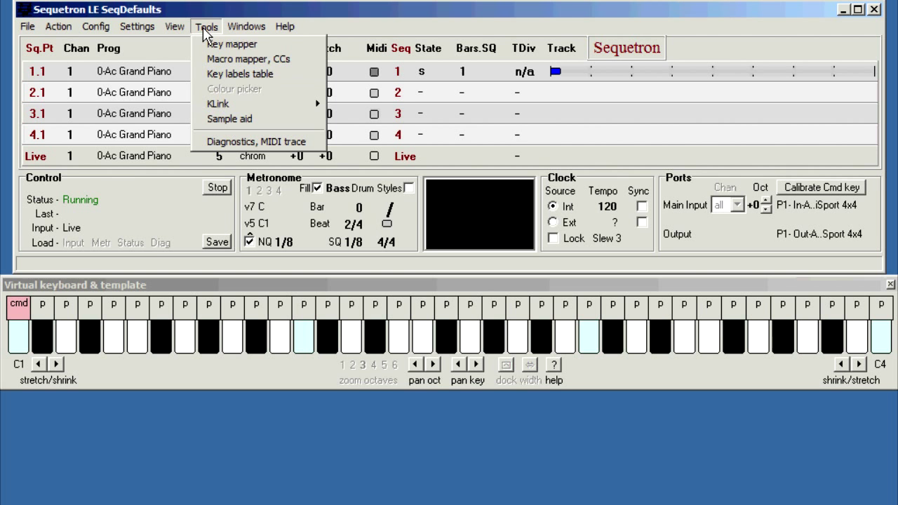
# Step: Open Sample Aid from Tools and collapse it to just the Audition settings
pyautogui.click(231, 119)
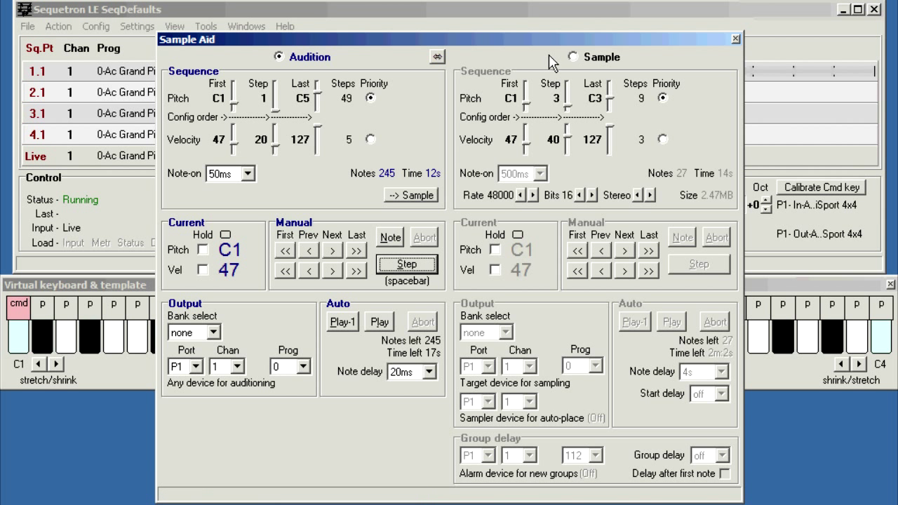
pyautogui.click(438, 57)
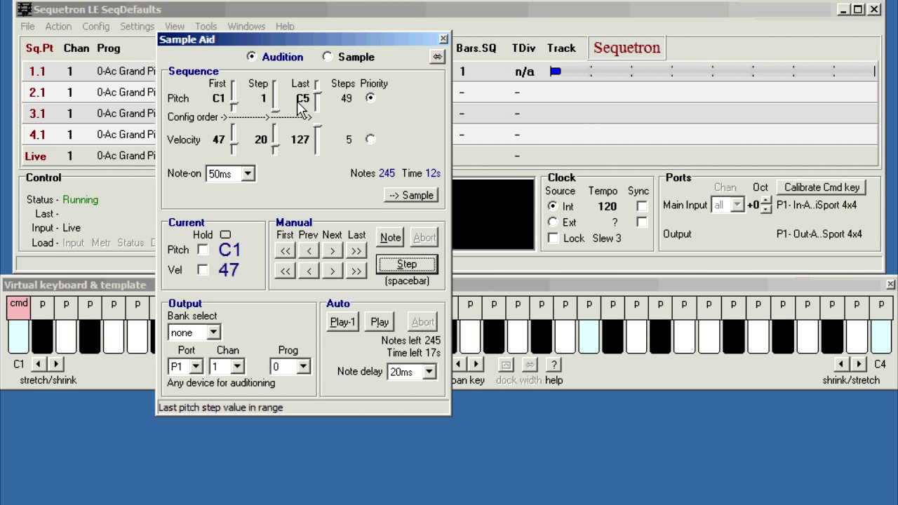
# Step: Switch Sample Aid to Sample mode, back to Audition, then to Sample again
pyautogui.press('Tab')
pyautogui.click(332, 60)
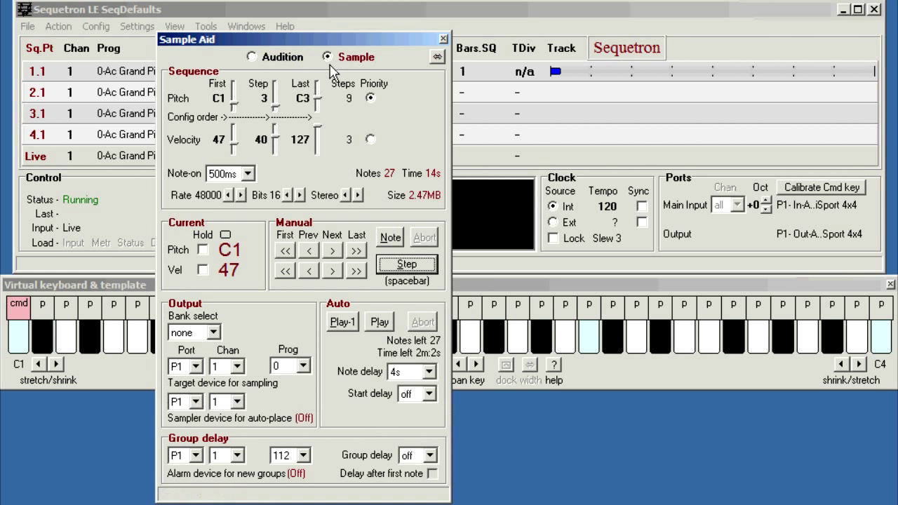
pyautogui.click(279, 60)
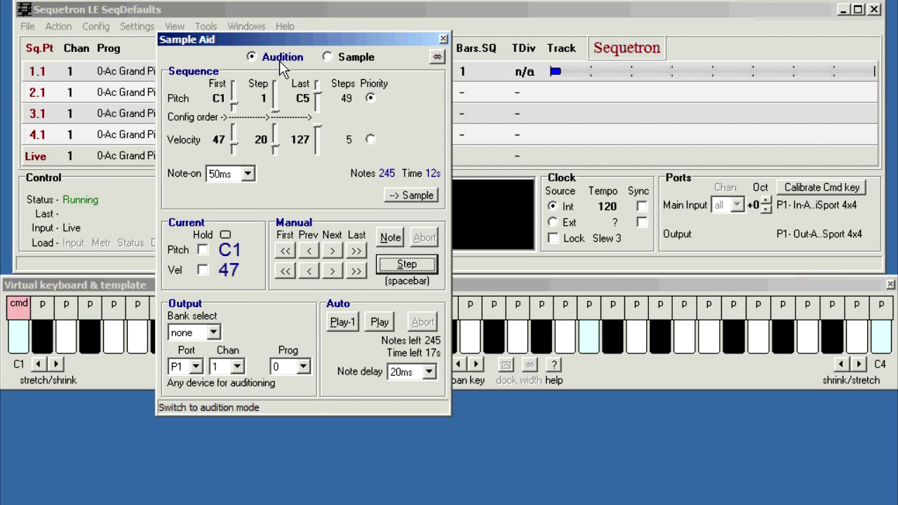
pyautogui.click(335, 60)
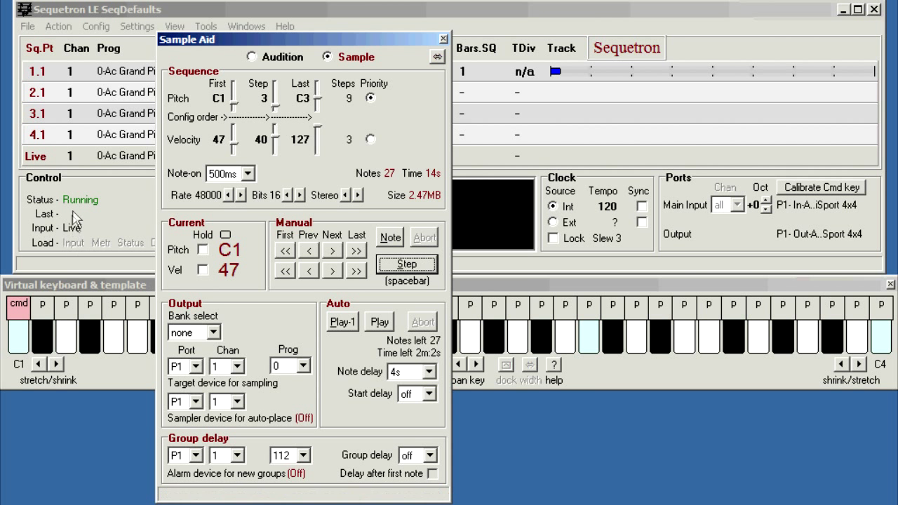
# Step: Stop the sequencer into config mode and open Settings > Ports, MIDI
pyautogui.click(93, 222)
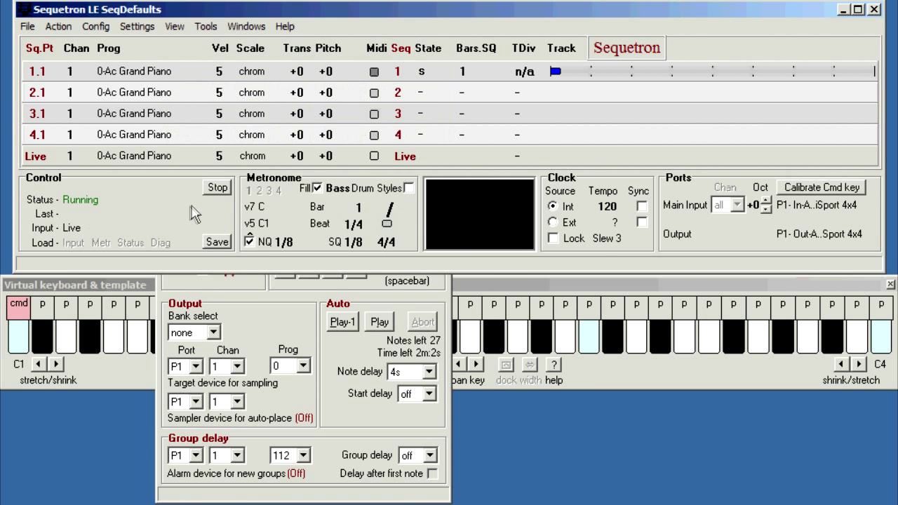
pyautogui.click(215, 190)
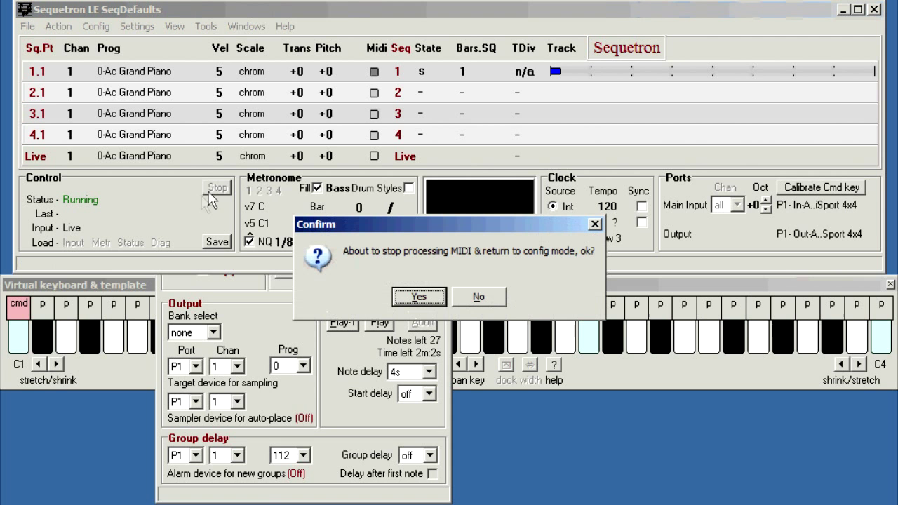
pyautogui.click(403, 298)
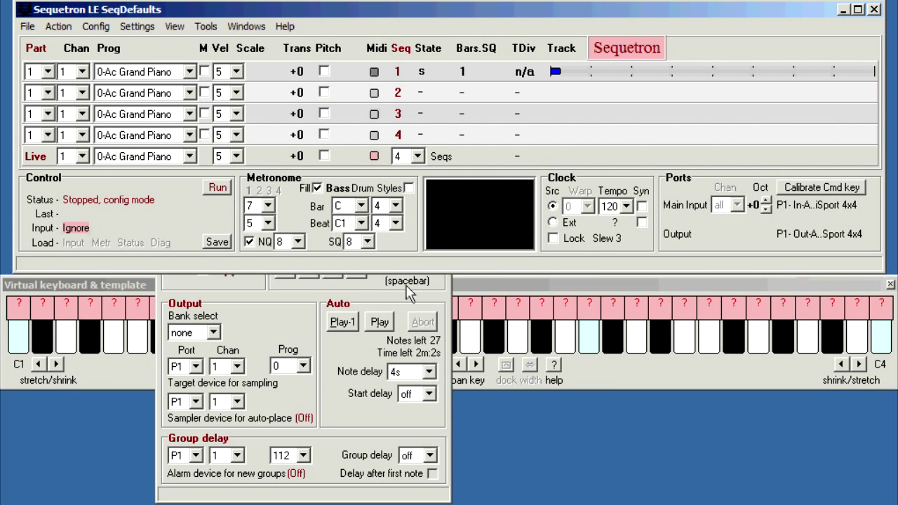
pyautogui.click(137, 26)
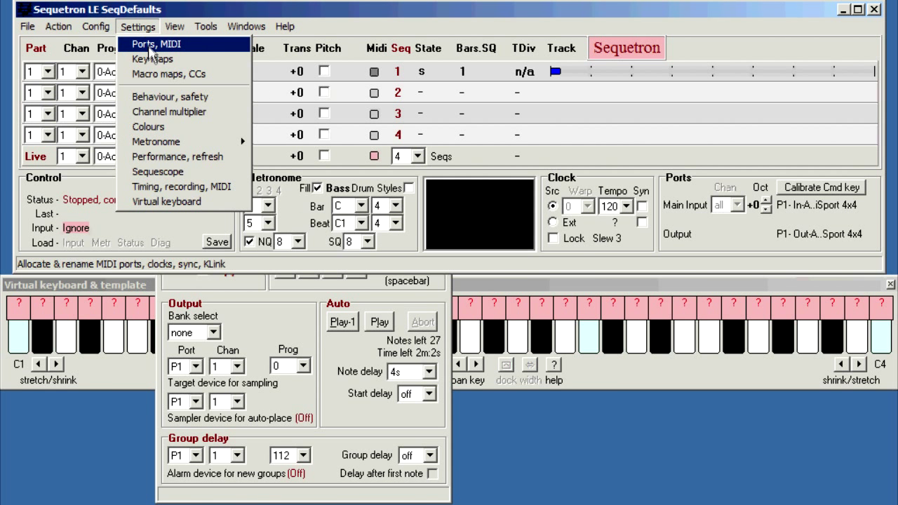
pyautogui.click(148, 45)
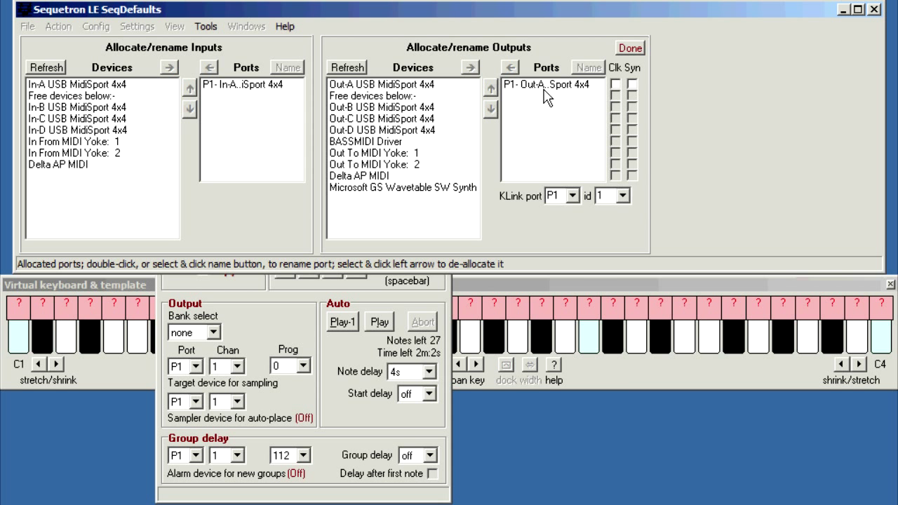
# Step: Allocate Out-B as output port P2, then allocate and de-allocate Out-C as P3
pyautogui.doubleClick(397, 109)
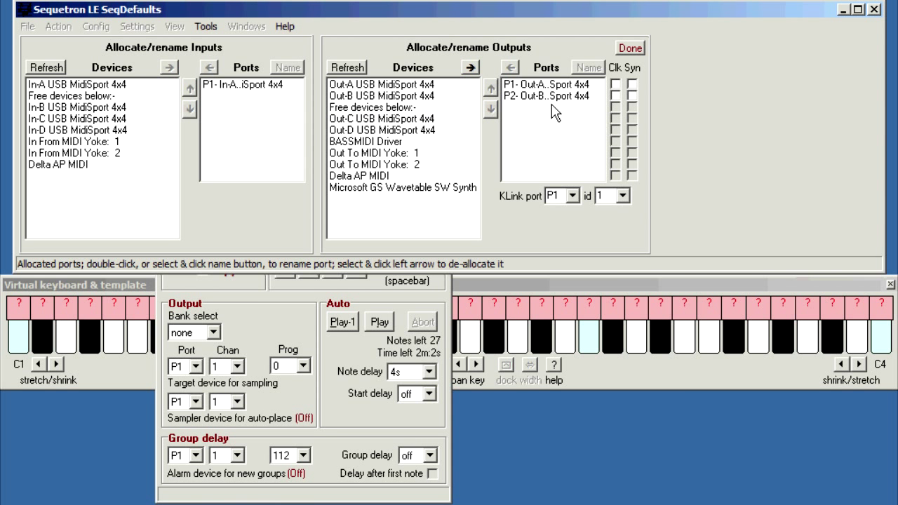
pyautogui.click(395, 119)
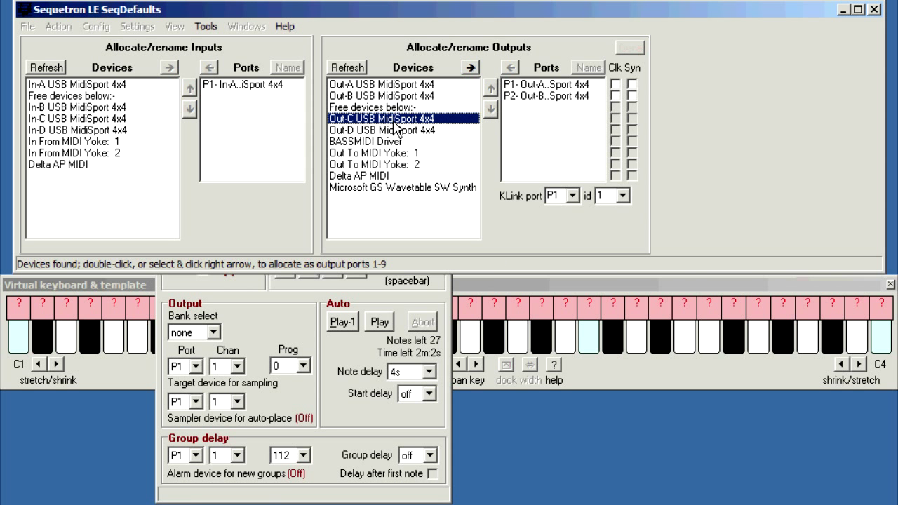
pyautogui.click(470, 68)
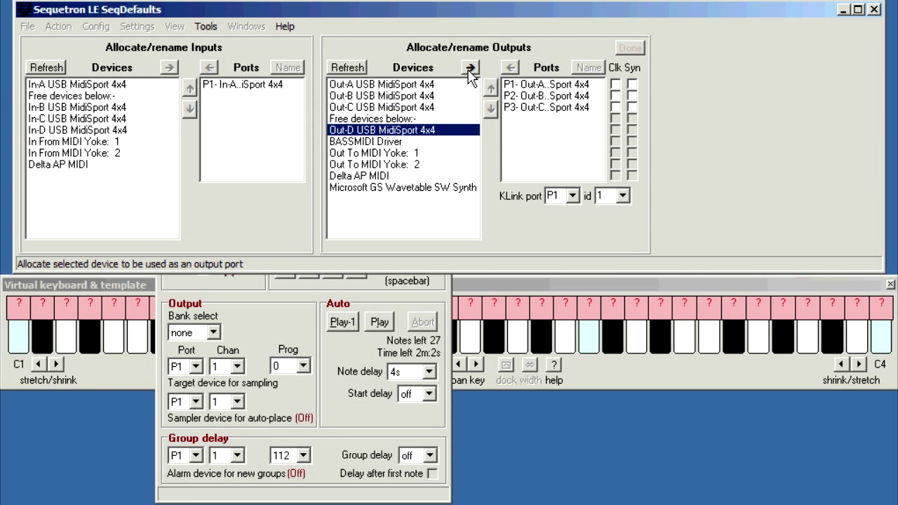
pyautogui.click(548, 108)
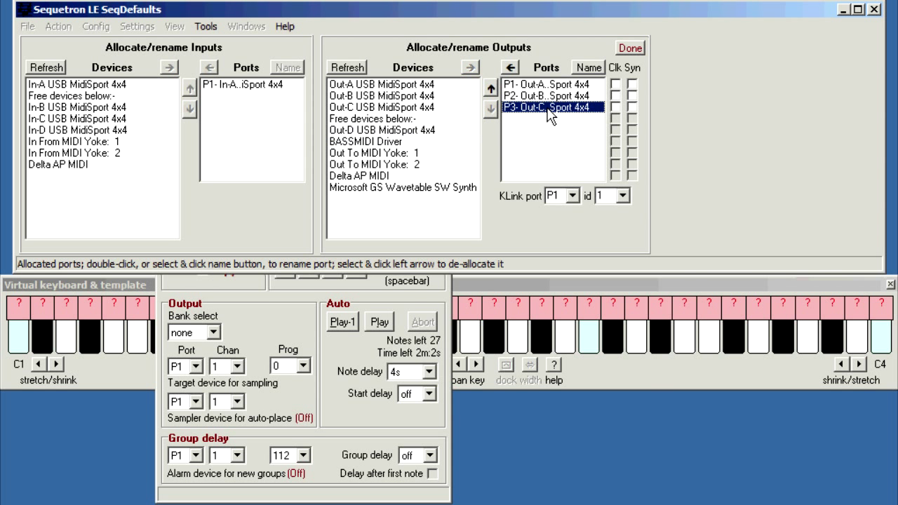
pyautogui.click(511, 68)
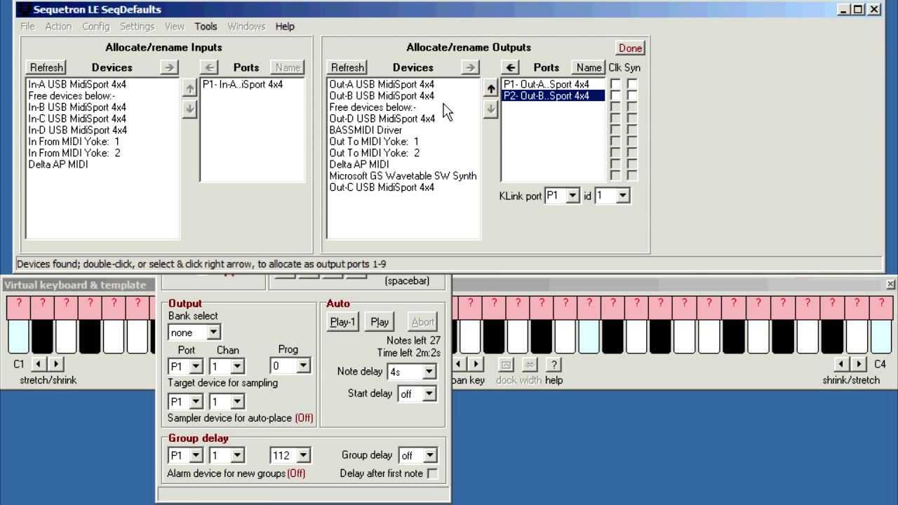
# Step: Rename output port P2 to Sampler and P1 to Synth
pyautogui.doubleClick(560, 97)
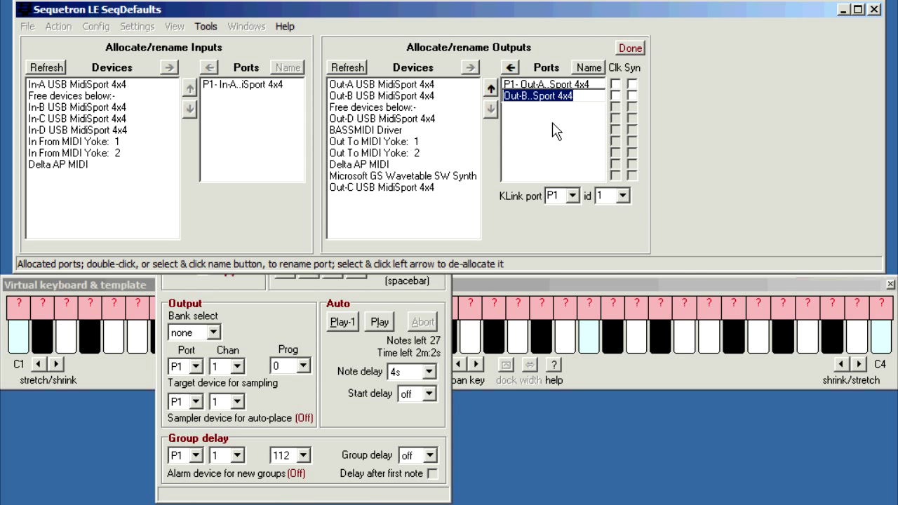
pyautogui.write('Sampler')
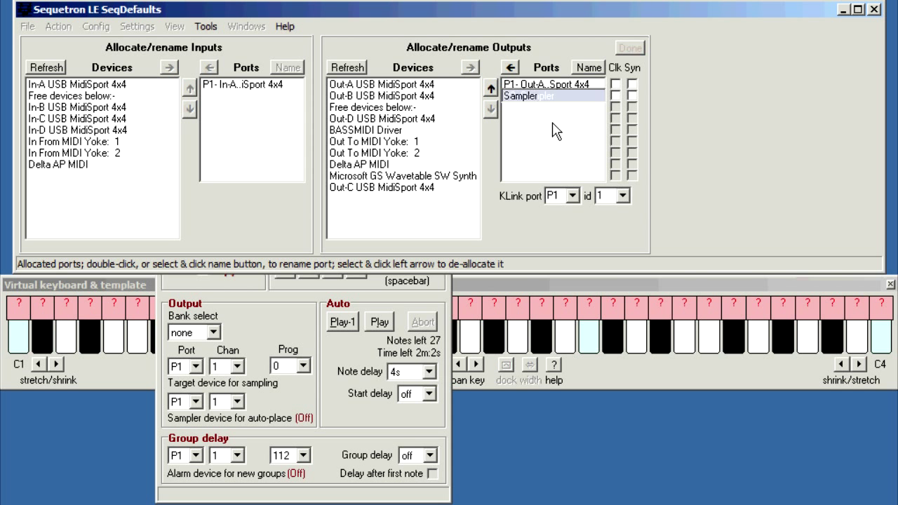
pyautogui.press('Return')
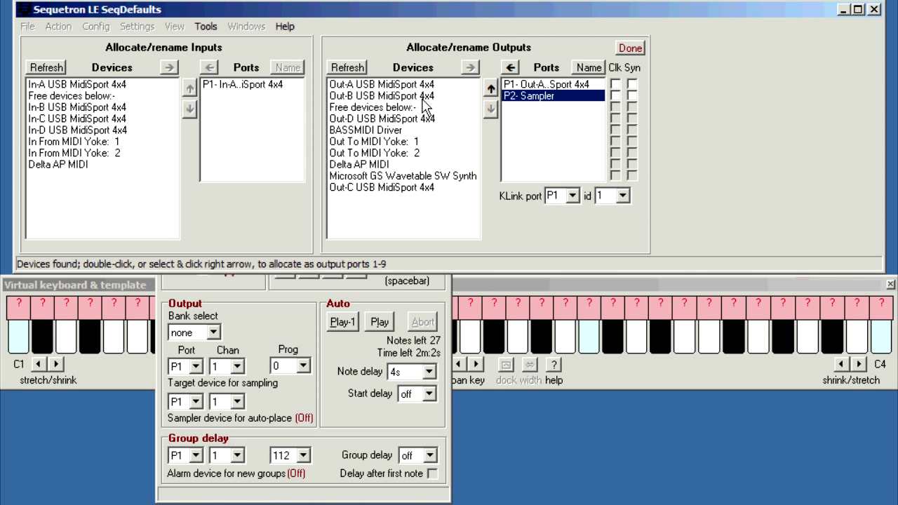
pyautogui.doubleClick(536, 84)
pyautogui.write('Synth')
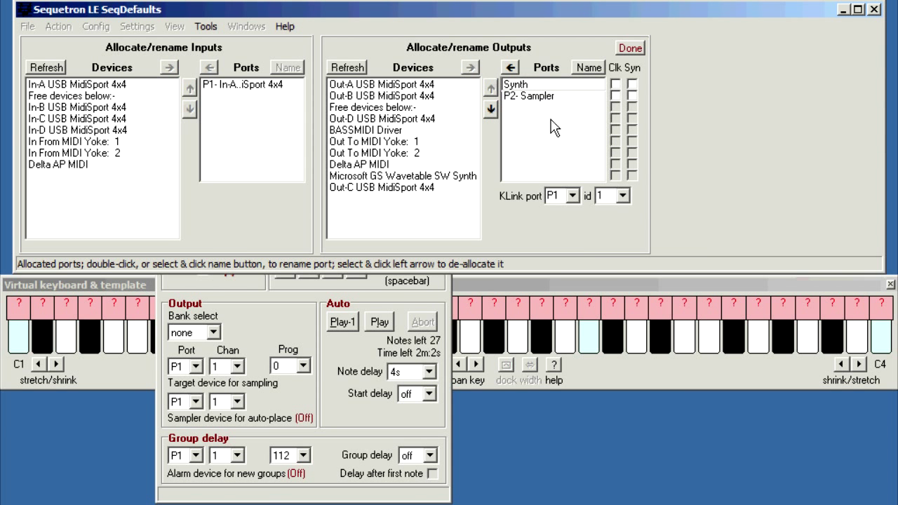
pyautogui.press('Return')
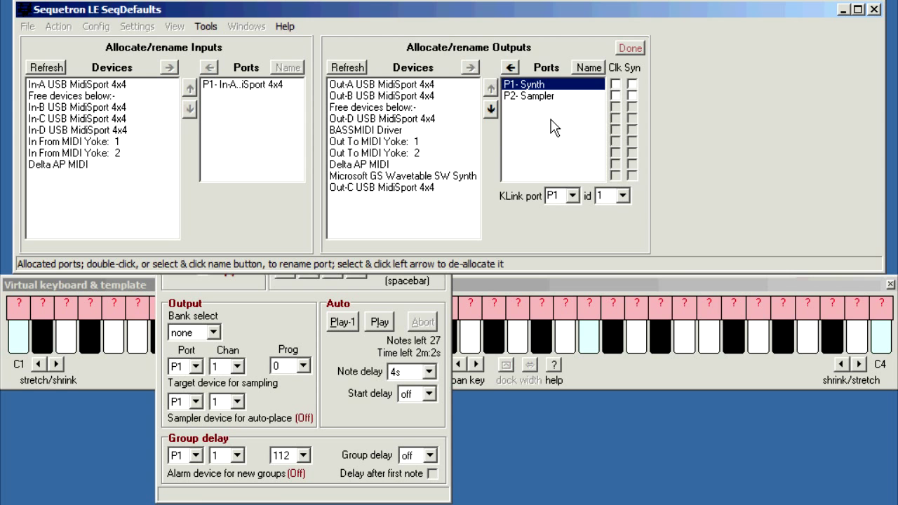
# Step: Allocate BASSMIDI Driver as port P3, name it Alarm, and click Done
pyautogui.doubleClick(421, 132)
pyautogui.doubleClick(554, 108)
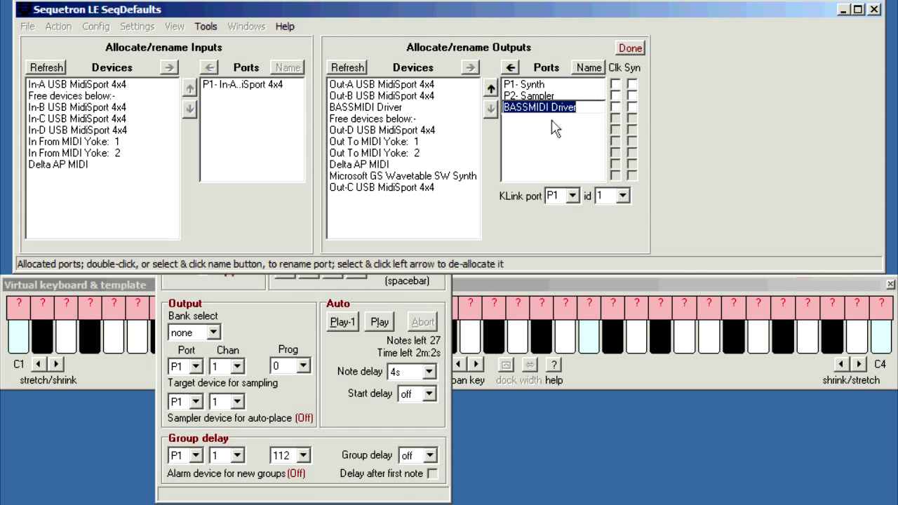
pyautogui.write('Alarm')
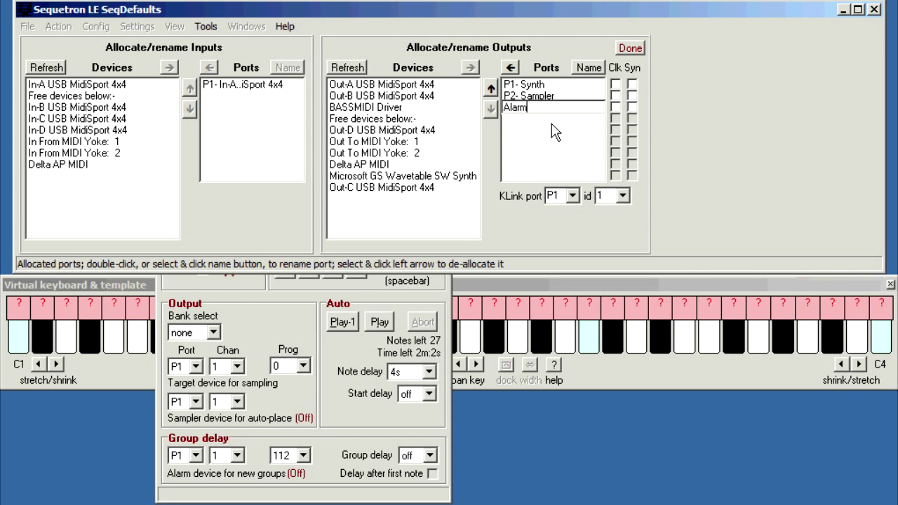
pyautogui.press('Return')
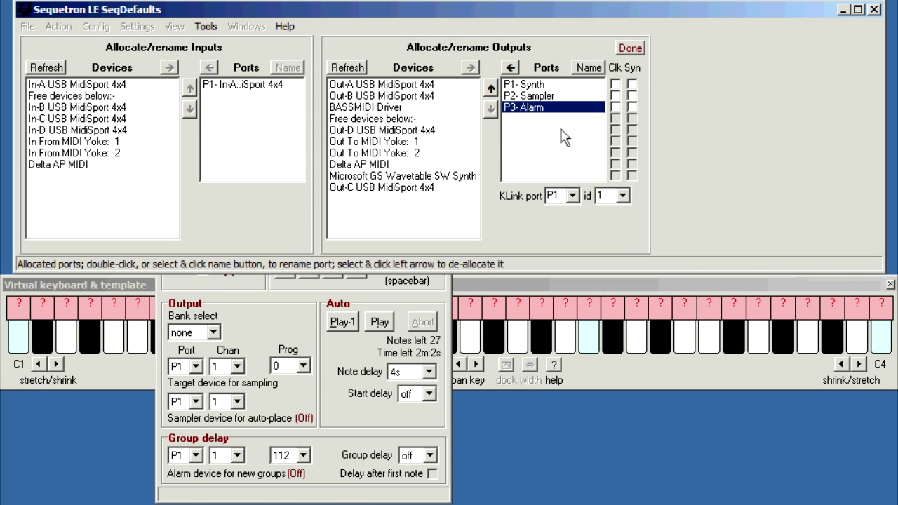
pyautogui.click(629, 47)
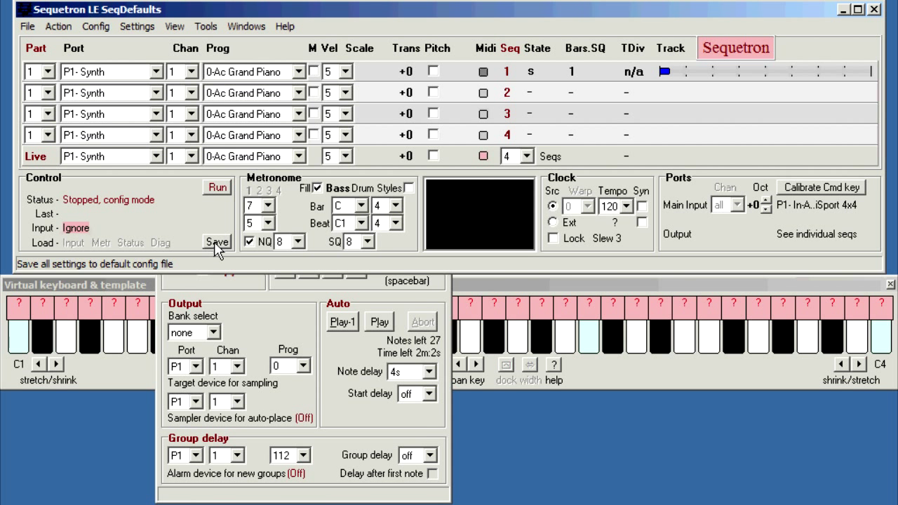
# Step: Start the sequencer and target Sample Aid at port P1, channel 1
pyautogui.click(216, 188)
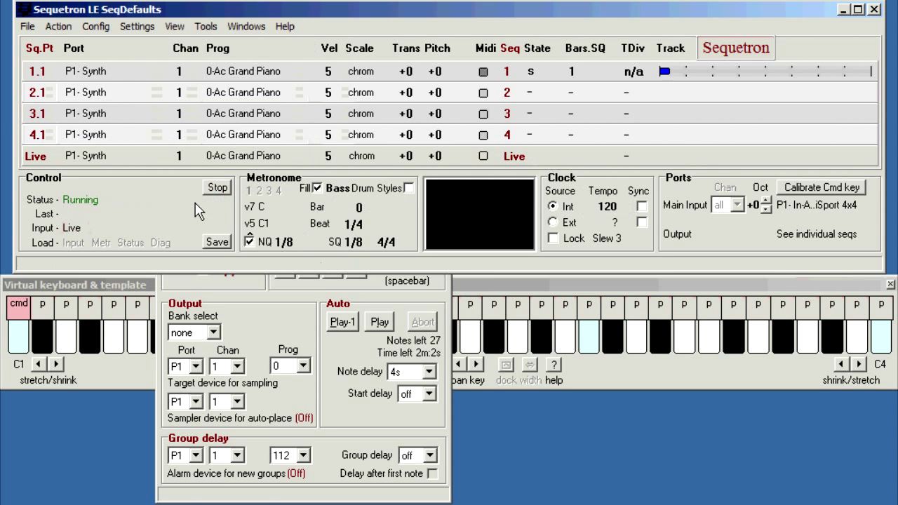
pyautogui.click(276, 335)
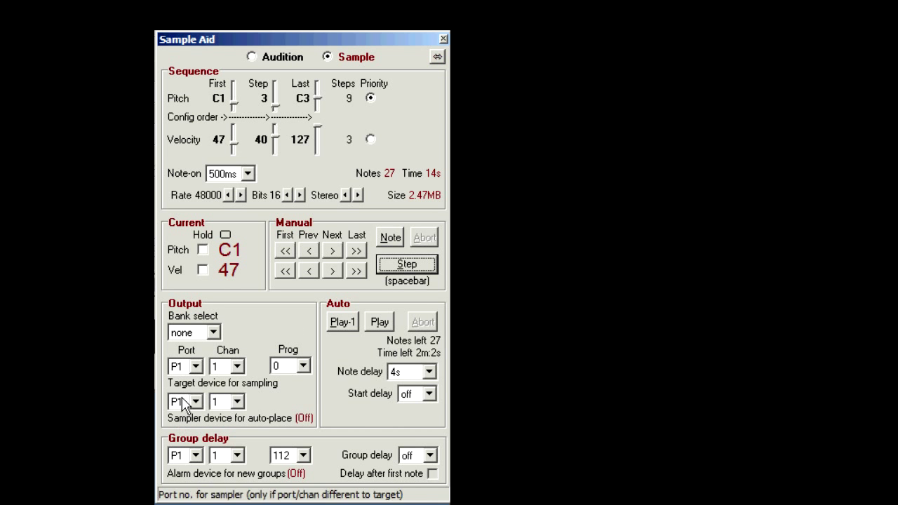
pyautogui.click(191, 366)
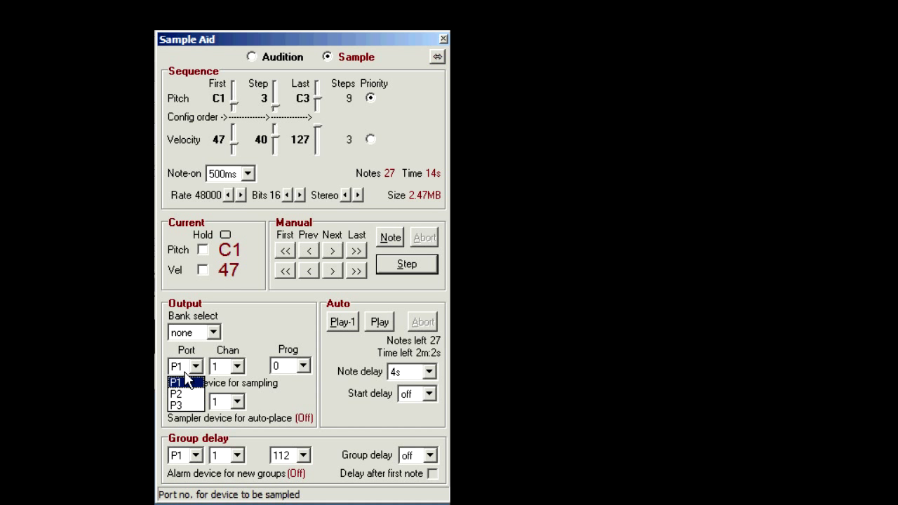
pyautogui.click(186, 383)
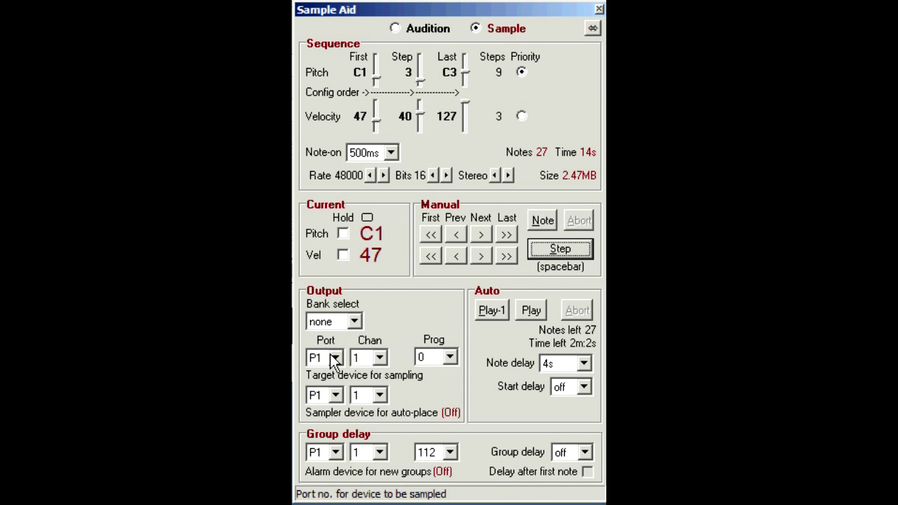
pyautogui.click(379, 358)
pyautogui.click(378, 361)
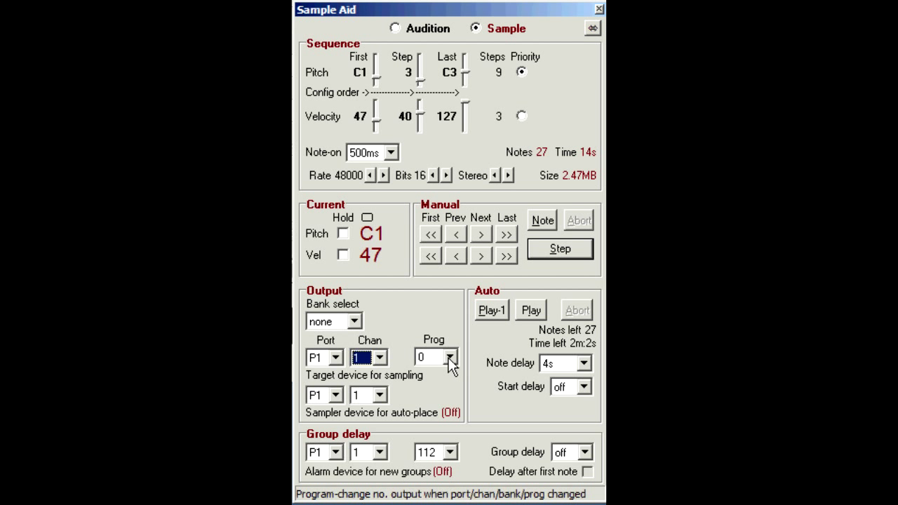
# Step: Try bank select cc0+32, then set bank select back to none
pyautogui.click(354, 320)
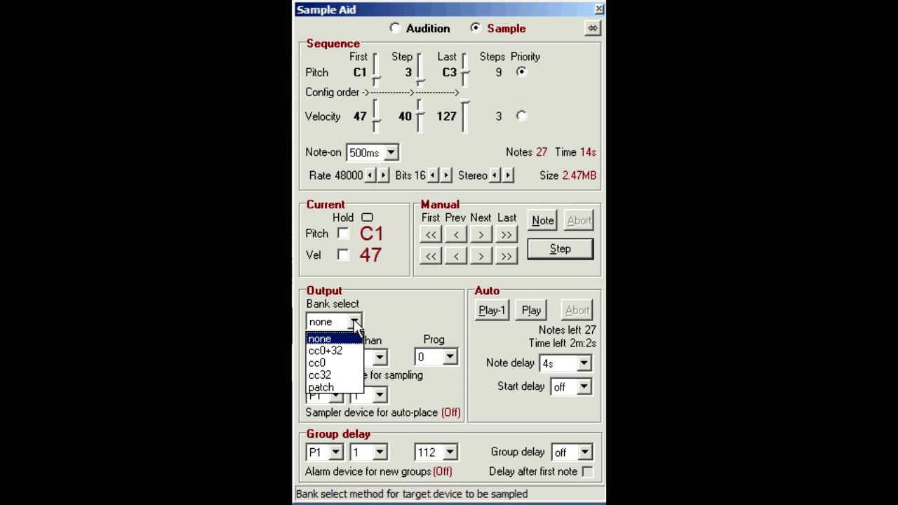
pyautogui.click(325, 352)
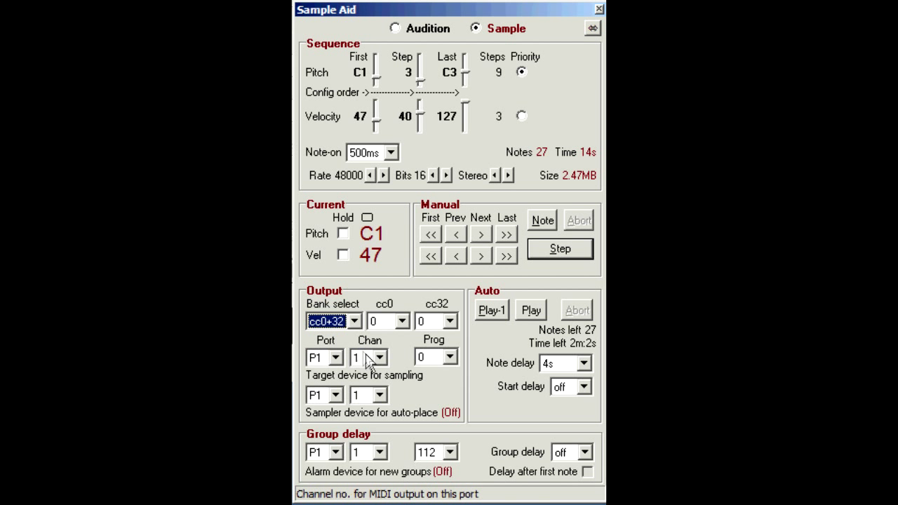
pyautogui.click(352, 323)
pyautogui.click(321, 339)
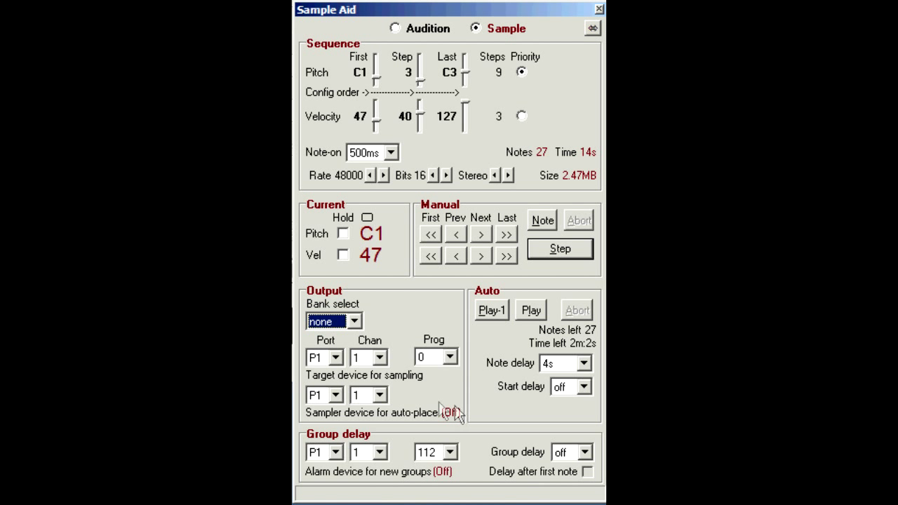
# Step: Put the sampler device on port P2 and the group-delay alarm on P3, then test the alarm
pyautogui.click(336, 396)
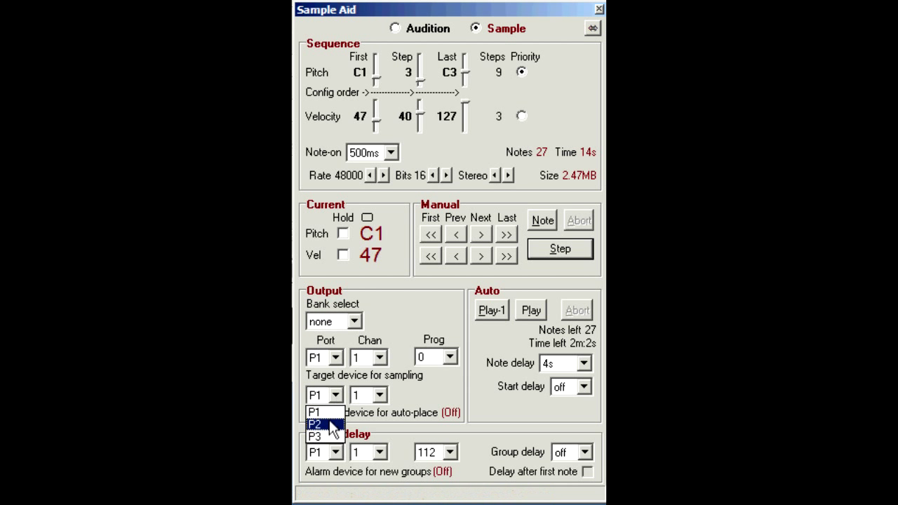
pyautogui.click(332, 425)
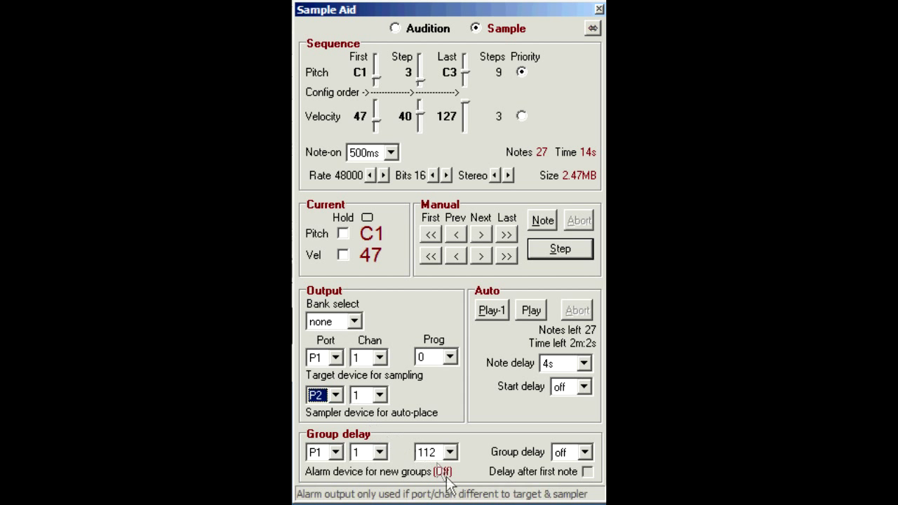
pyautogui.click(327, 452)
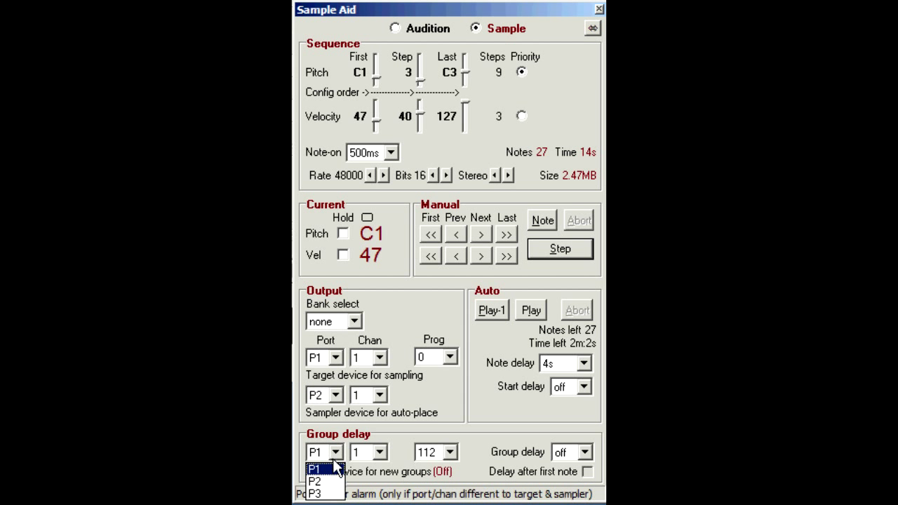
pyautogui.click(324, 490)
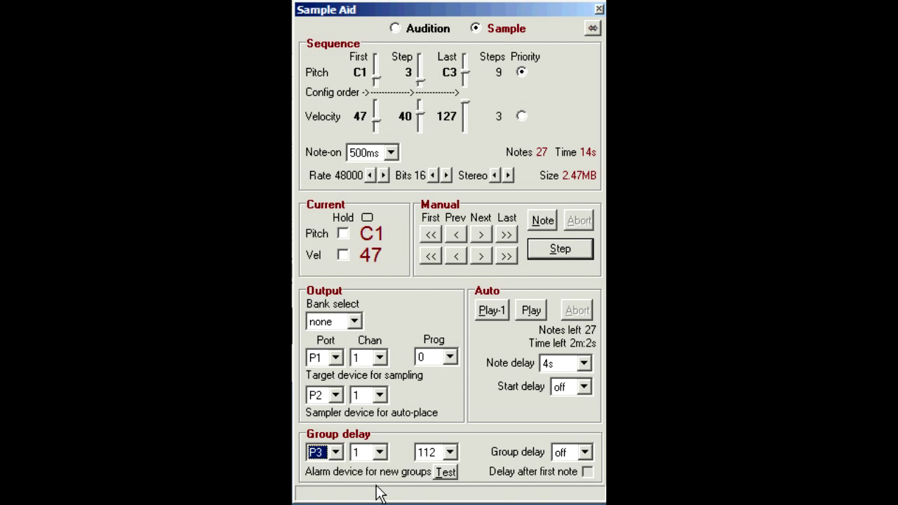
pyautogui.click(446, 474)
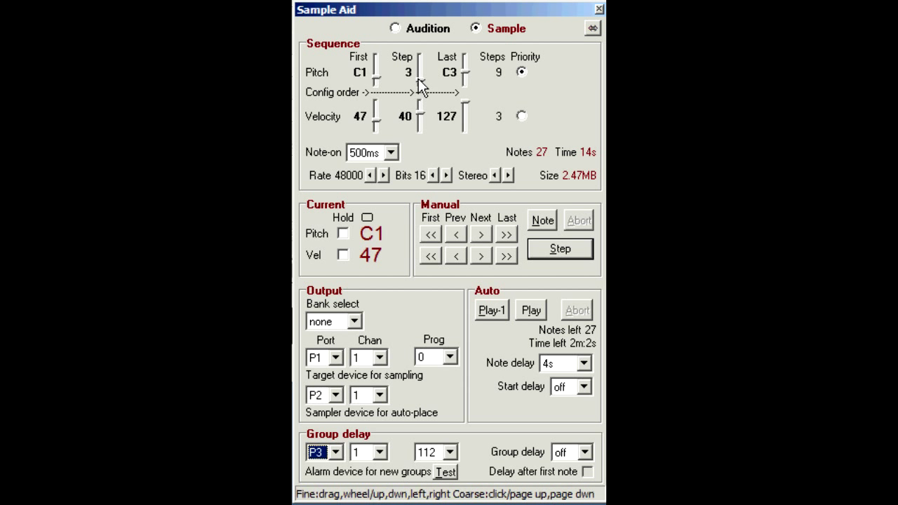
# Step: Run pitch C1–C4 in steps of 12, play it once, then switch to velocity priority and replay
pyautogui.moveTo(418, 79); pyautogui.dragTo(377, 76)
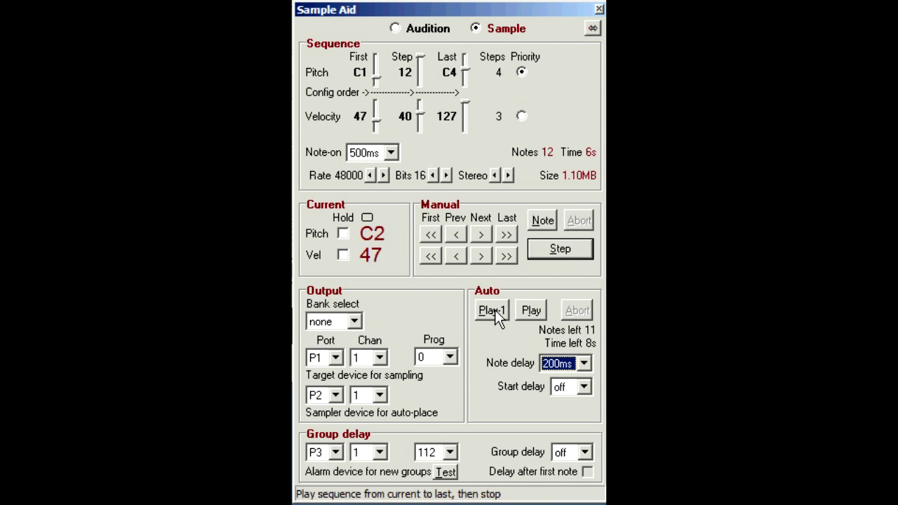
pyautogui.click(495, 309)
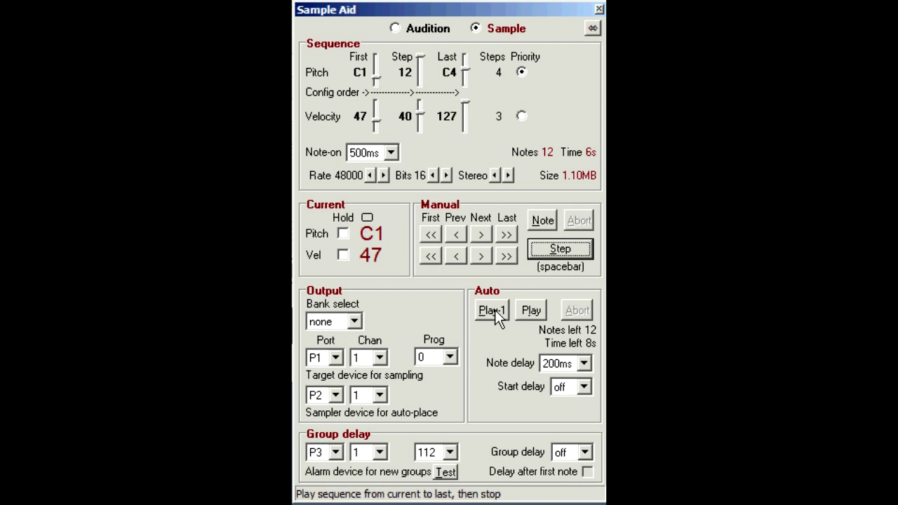
pyautogui.click(520, 115)
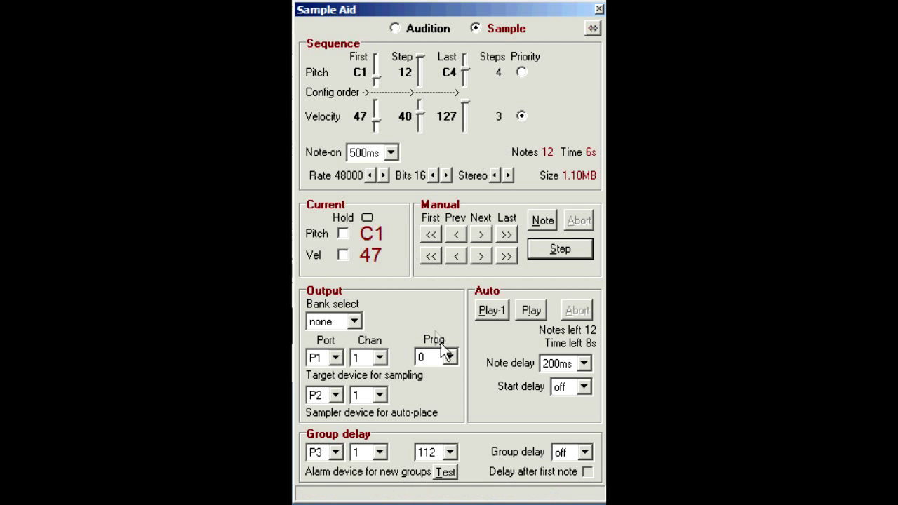
pyautogui.click(491, 310)
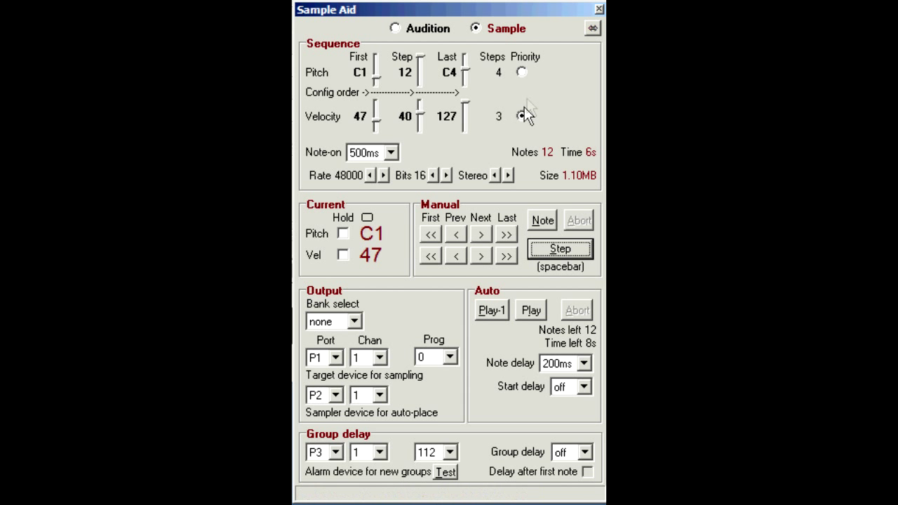
# Step: Give pitch priority again and keep the note-on length at 500ms
pyautogui.click(522, 72)
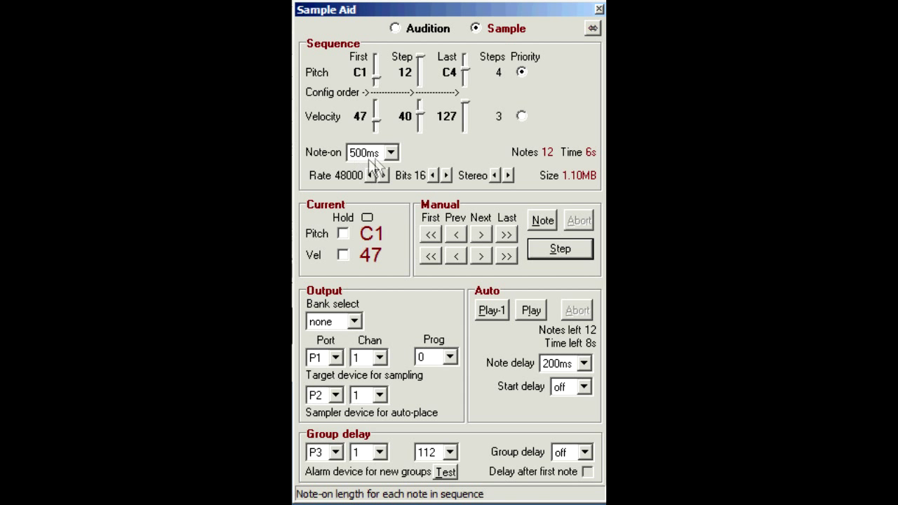
pyautogui.click(392, 155)
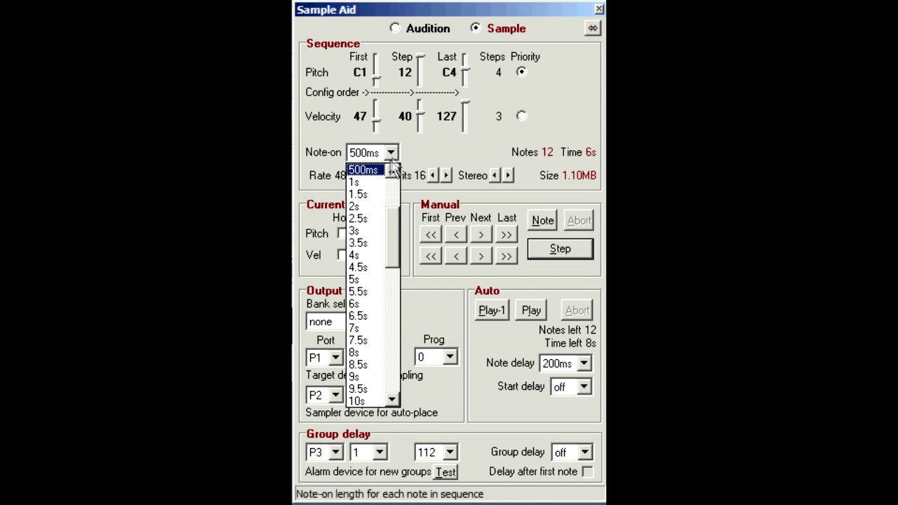
pyautogui.click(392, 154)
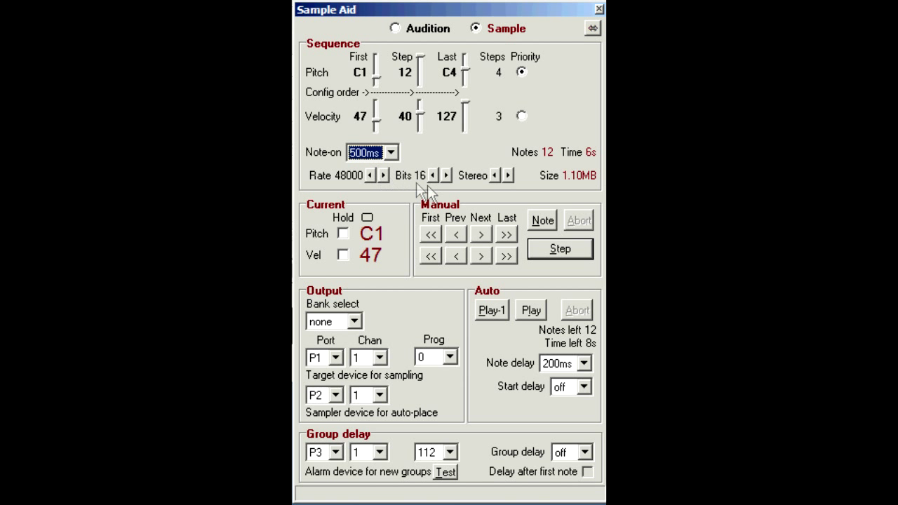
# Step: Try sample rates 88200 and 44100 and bit depth 14, ending at 48000 and 16 bits
pyautogui.click(382, 174)
pyautogui.click(371, 174)
pyautogui.click(370, 175)
pyautogui.click(384, 174)
pyautogui.click(432, 176)
pyautogui.click(444, 176)
# Step: Step pitch up to C4 and back to C2, and velocity up to 127 and back to 47
pyautogui.click(482, 236)
pyautogui.click(482, 236)
pyautogui.click(482, 235)
pyautogui.click(457, 236)
pyautogui.click(457, 236)
pyautogui.click(481, 255)
pyautogui.click(479, 256)
pyautogui.click(457, 255)
pyautogui.click(456, 256)
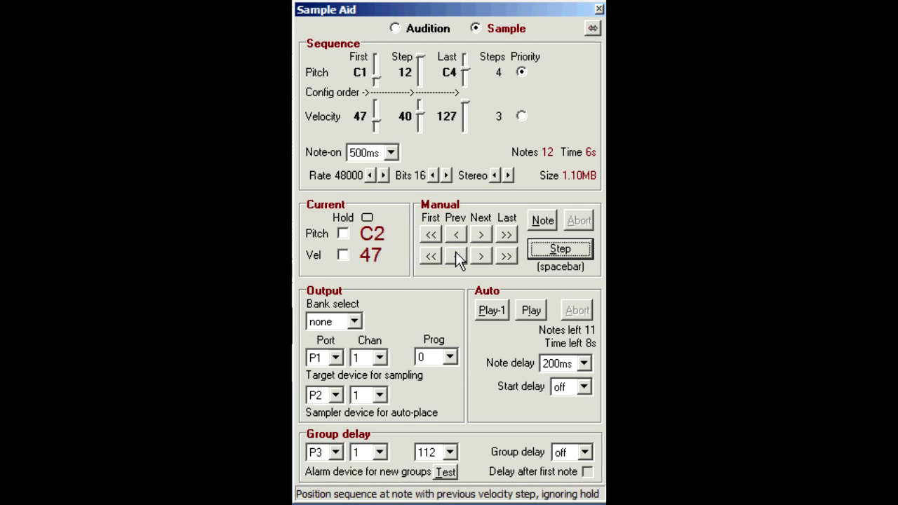
# Step: Audition C2, then jump to last pitch C4 and top velocity 127, playing each
pyautogui.click(543, 222)
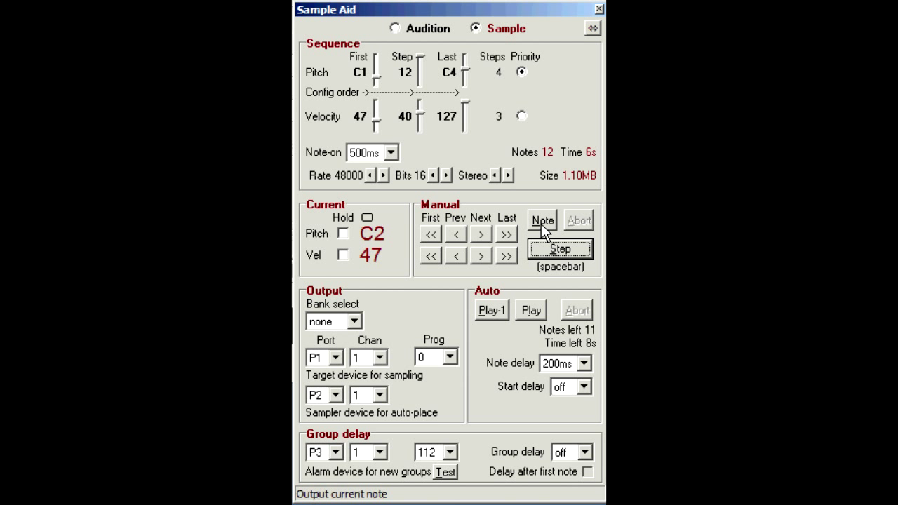
pyautogui.click(543, 222)
pyautogui.click(502, 236)
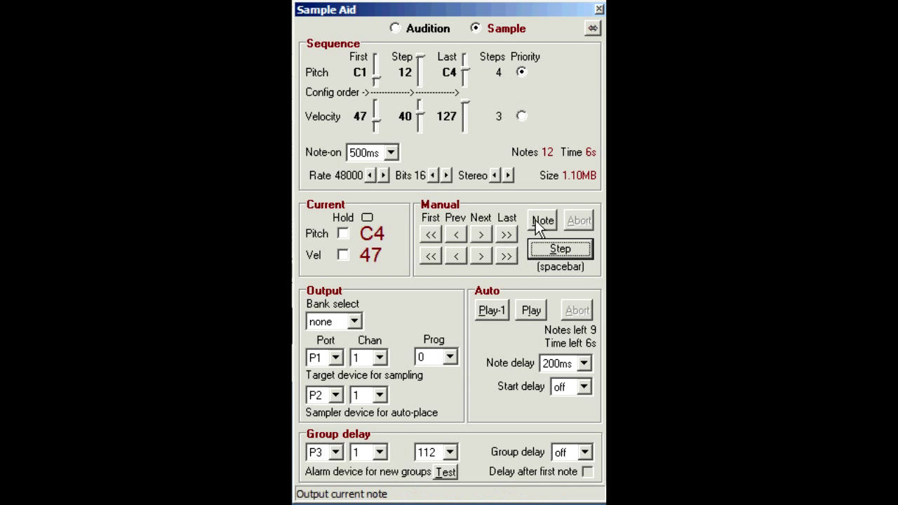
pyautogui.click(538, 220)
pyautogui.click(506, 256)
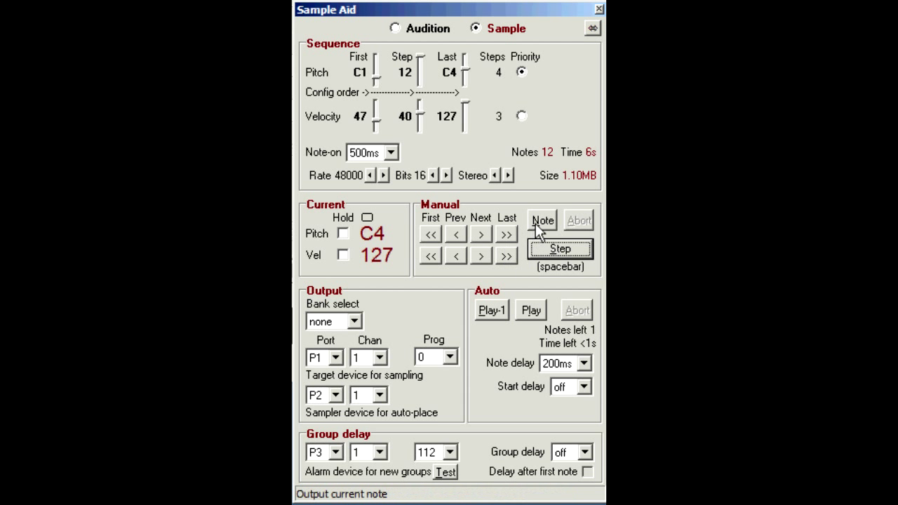
pyautogui.click(535, 222)
pyautogui.click(535, 222)
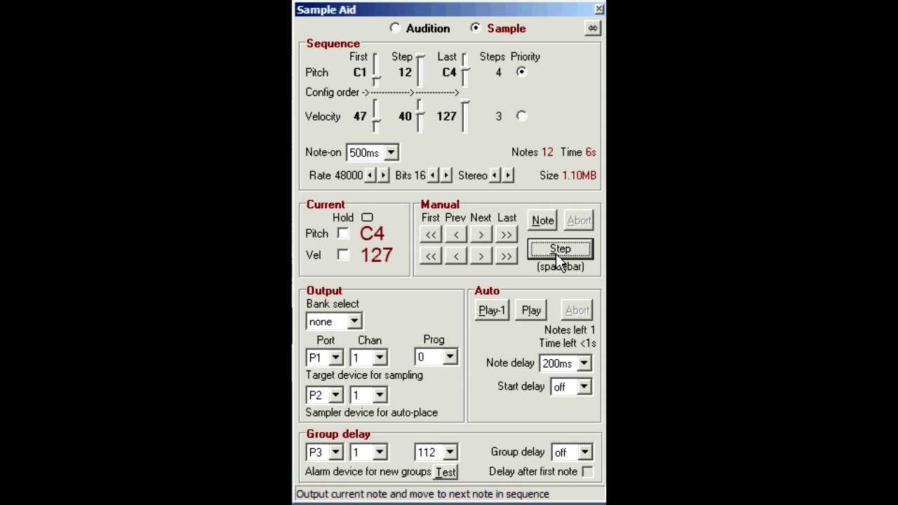
# Step: Reset to C1 at velocity 47, then step out C1, C2 and C3
pyautogui.click(429, 234)
pyautogui.click(429, 255)
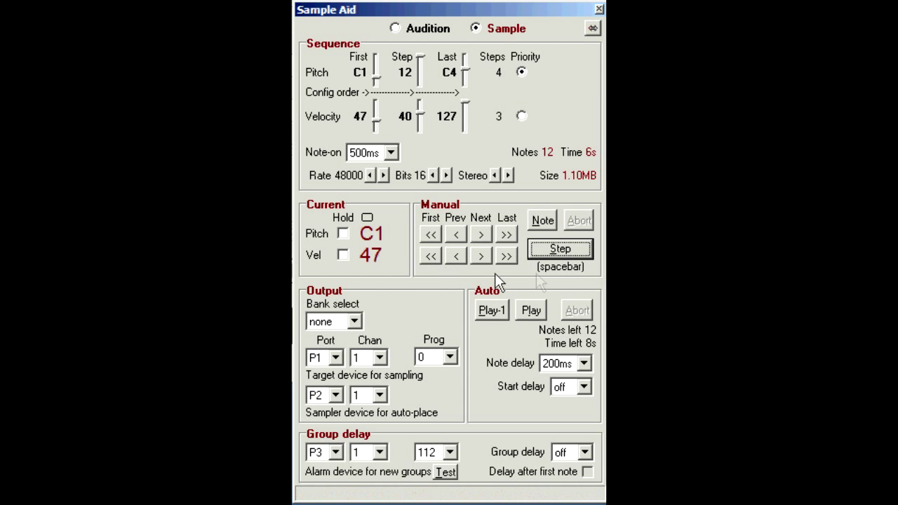
pyautogui.click(567, 253)
pyautogui.click(566, 253)
pyautogui.click(564, 251)
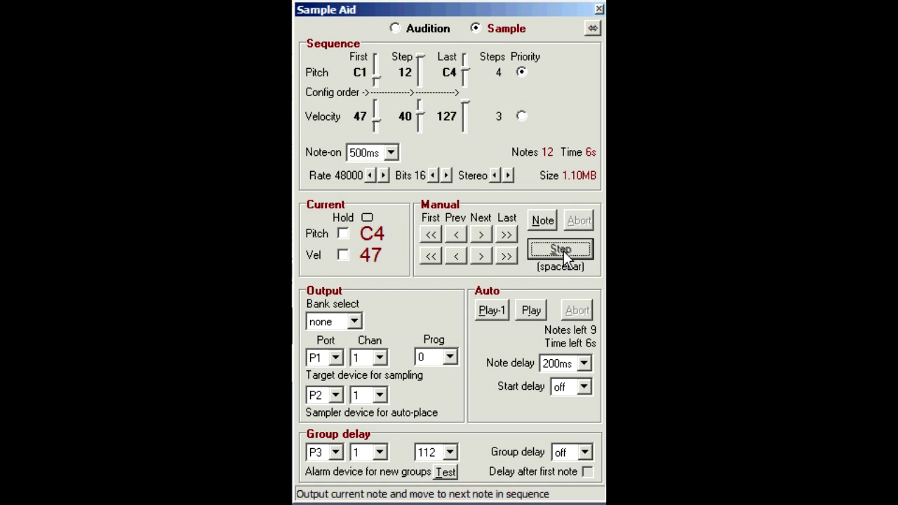
# Step: Step out C4, C1 at velocity 87 and C2, then return to C1 velocity 47
pyautogui.click(563, 251)
pyautogui.click(564, 250)
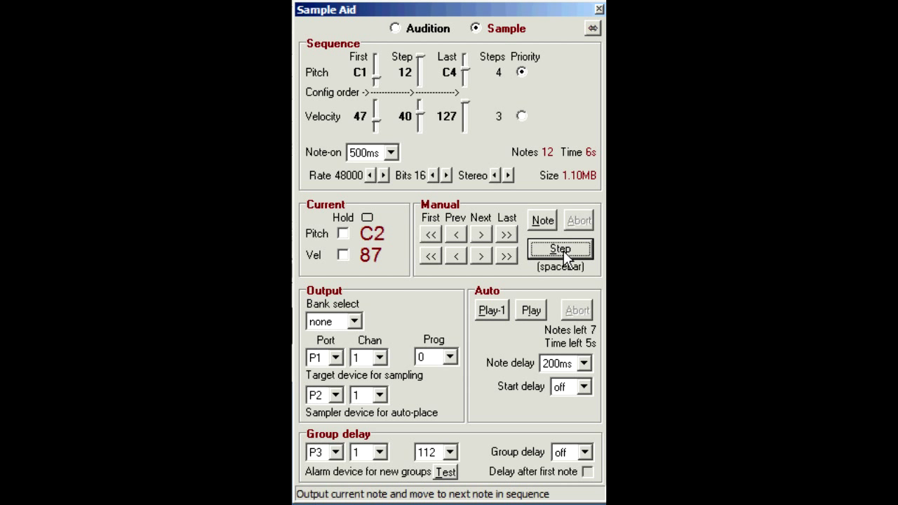
pyautogui.click(564, 251)
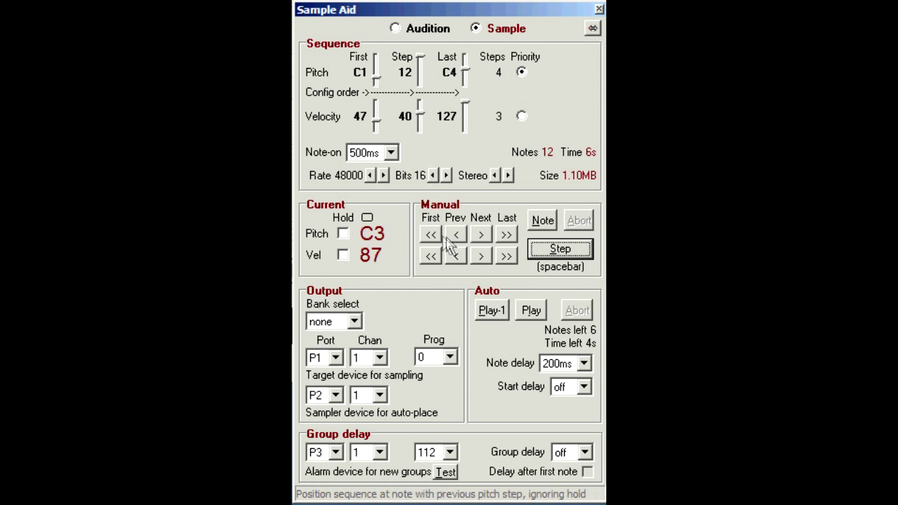
pyautogui.click(431, 257)
pyautogui.click(431, 256)
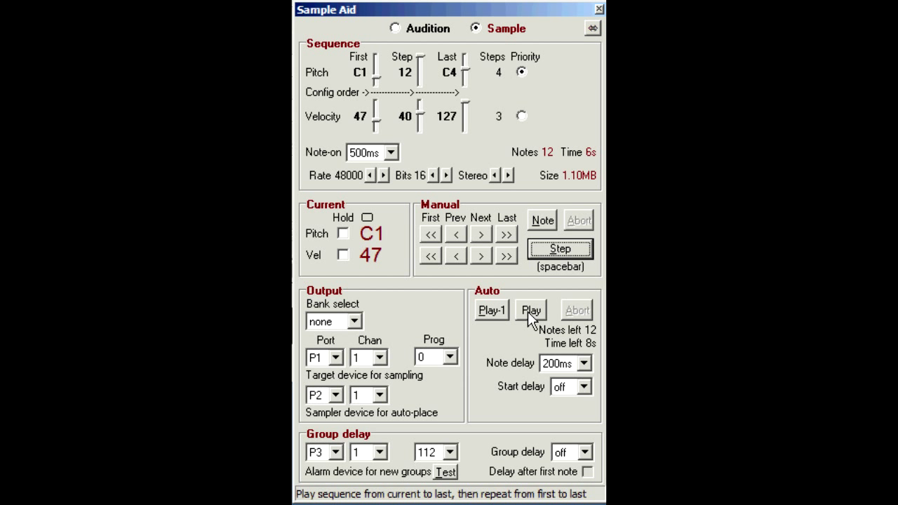
# Step: Set the note-on length to 20ms
pyautogui.click(382, 153)
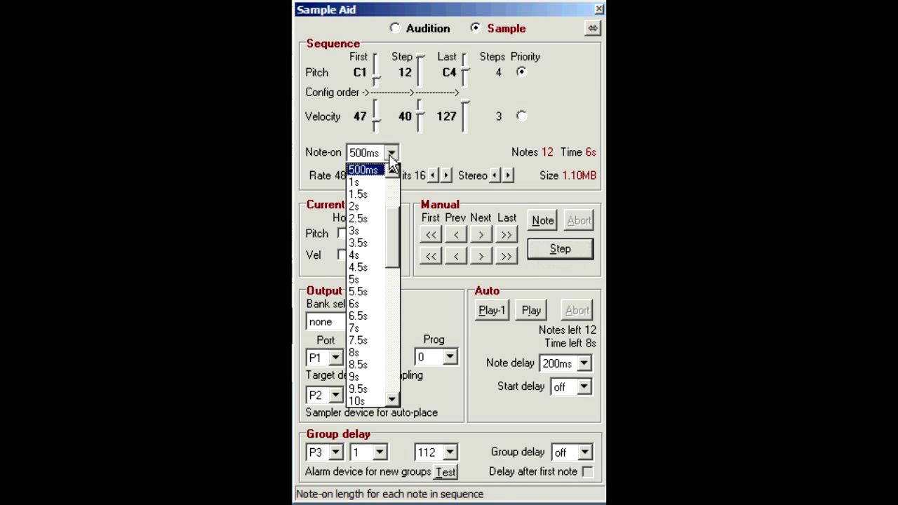
pyautogui.scroll(3, 386, 182)
pyautogui.click(368, 185)
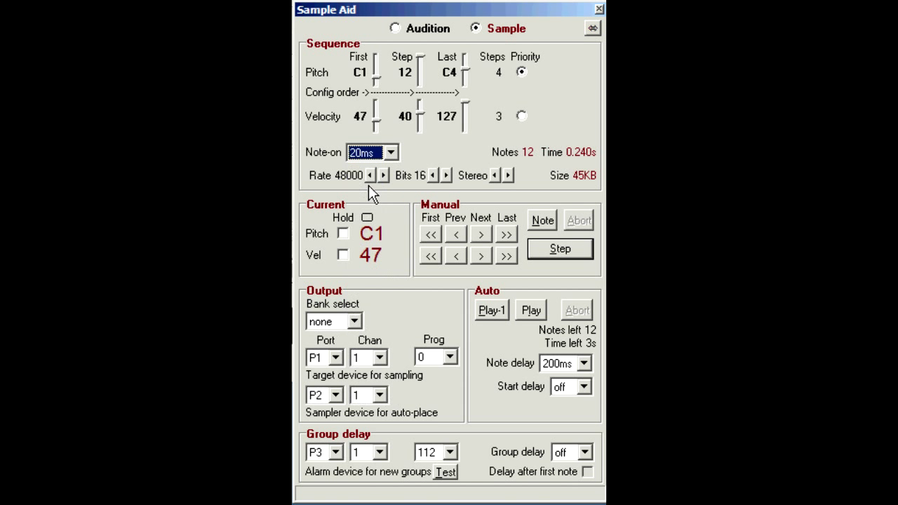
# Step: Start and abort repeating playback, play the sequence once, then return to the first note
pyautogui.click(534, 313)
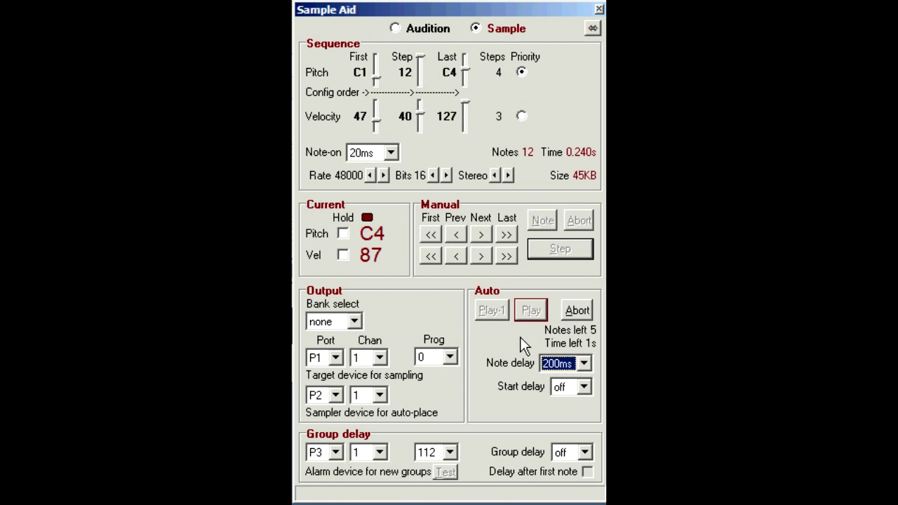
pyautogui.click(582, 309)
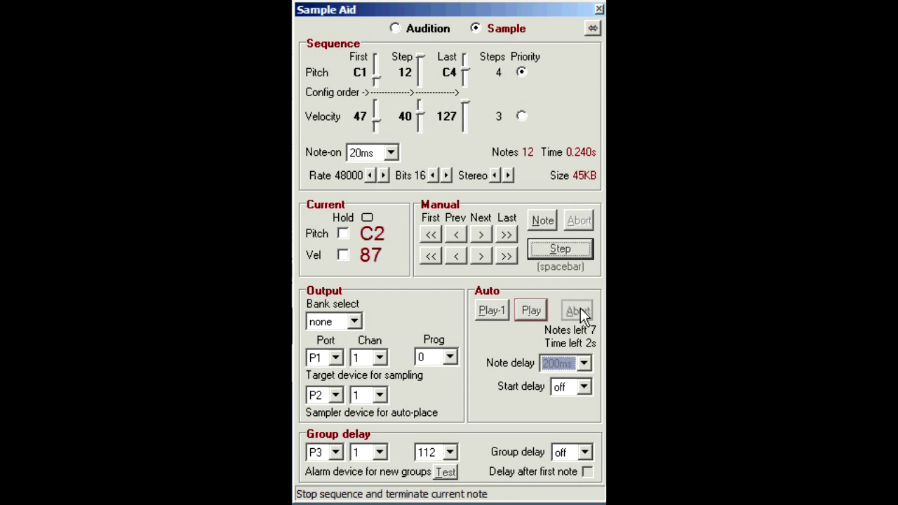
pyautogui.click(492, 313)
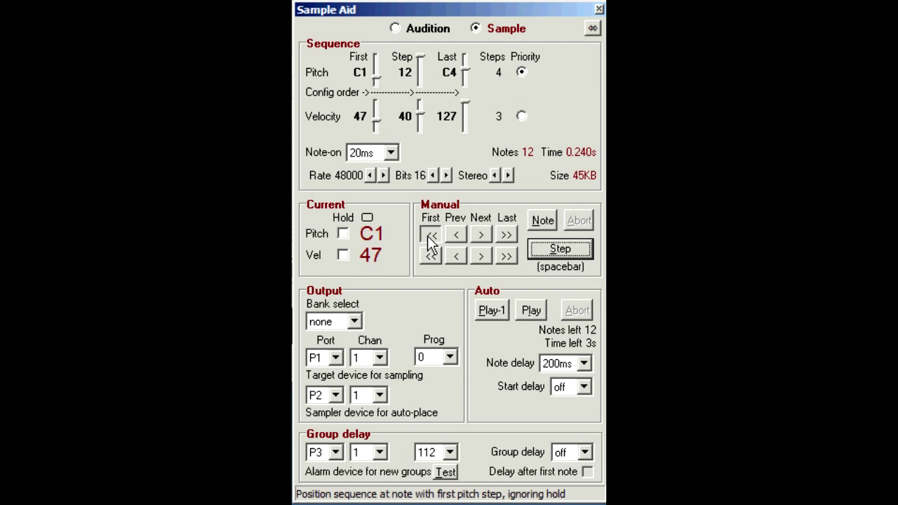
pyautogui.click(432, 257)
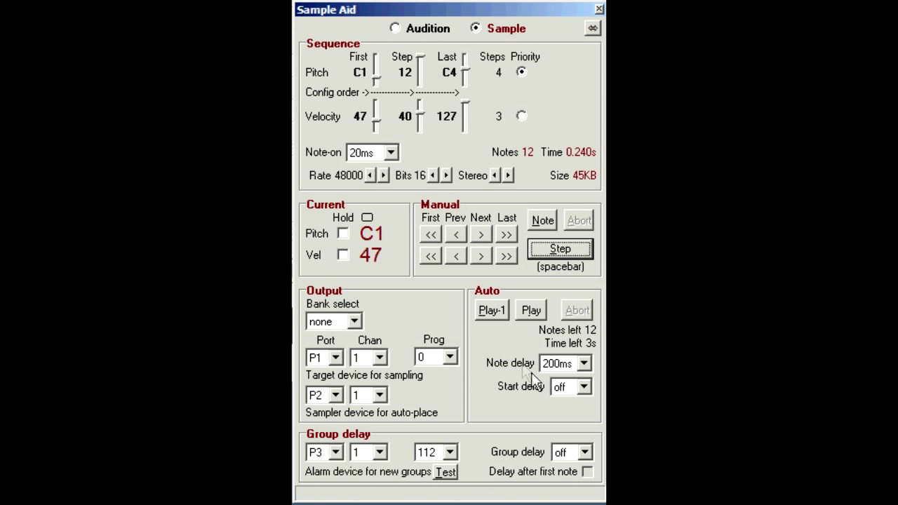
pyautogui.click(583, 364)
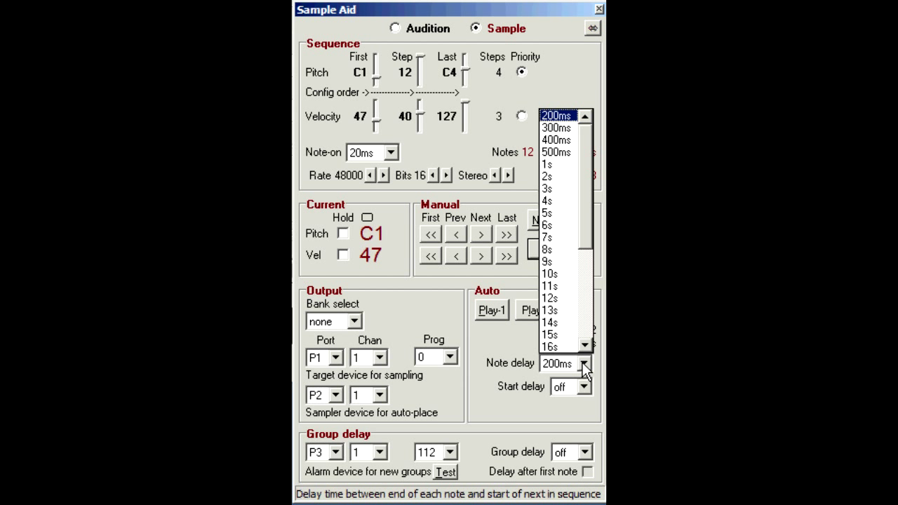
pyautogui.click(557, 116)
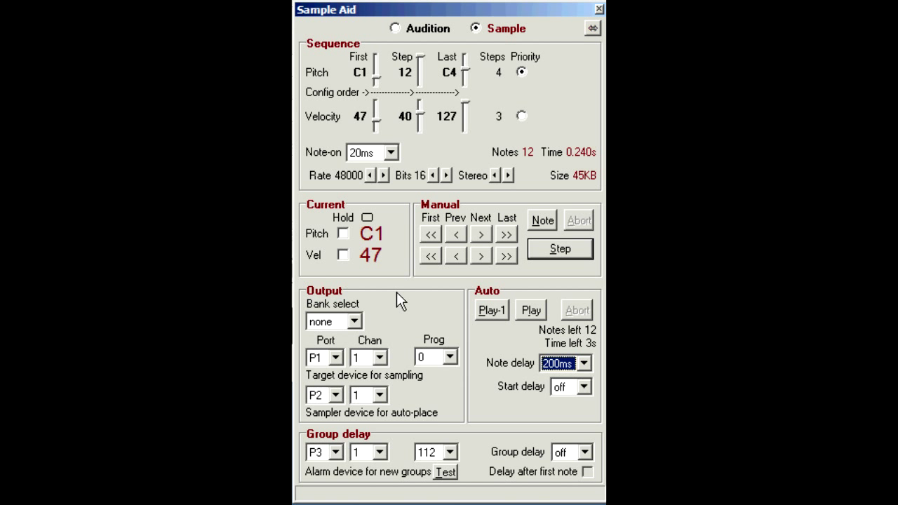
# Step: Toggle Pitch Hold and Vel Hold on and back off
pyautogui.click(342, 234)
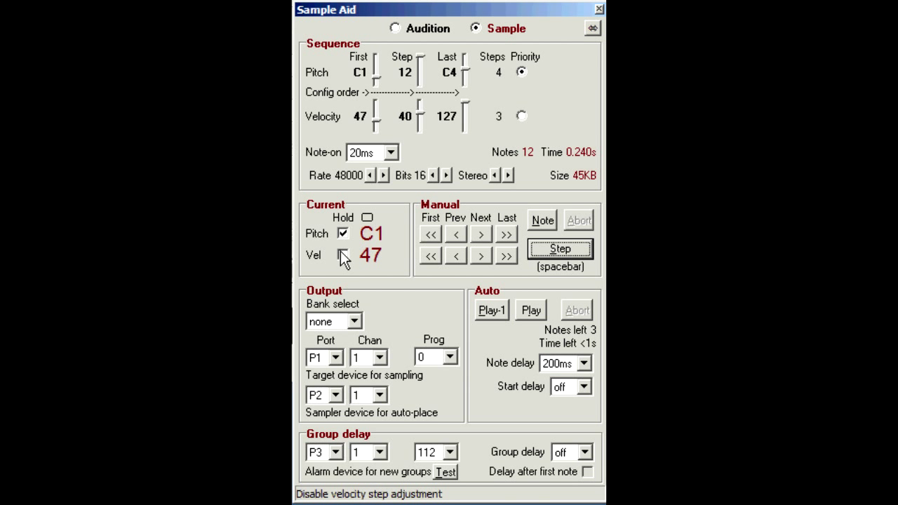
pyautogui.click(342, 255)
pyautogui.click(341, 255)
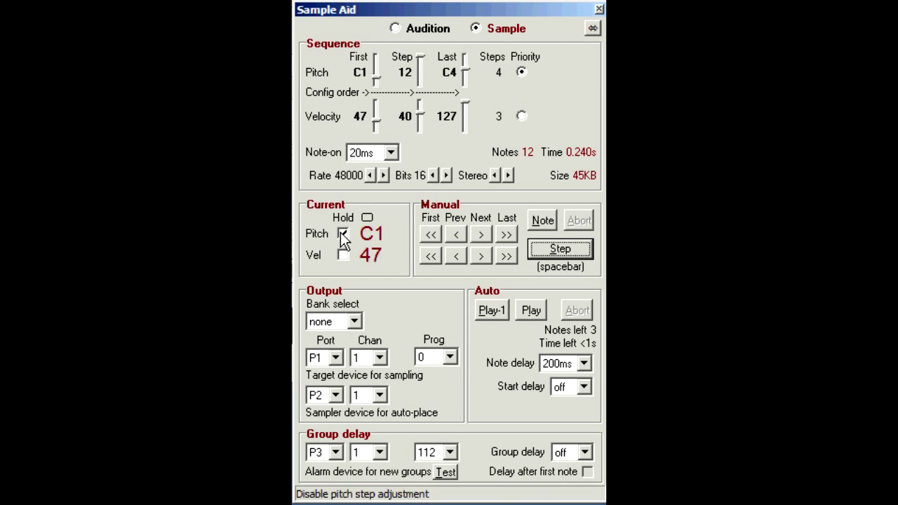
pyautogui.click(342, 234)
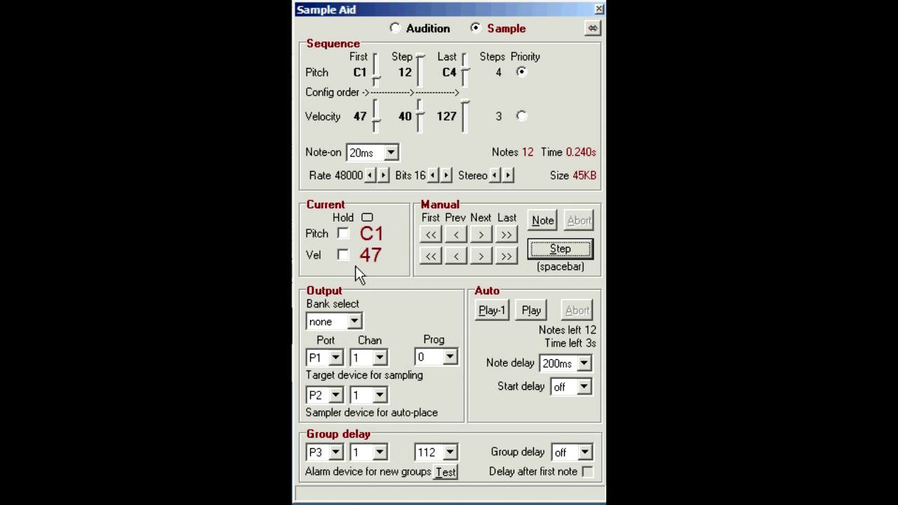
# Step: Hold velocity and play the pitch run at velocities 47, 87 and 127
pyautogui.click(342, 254)
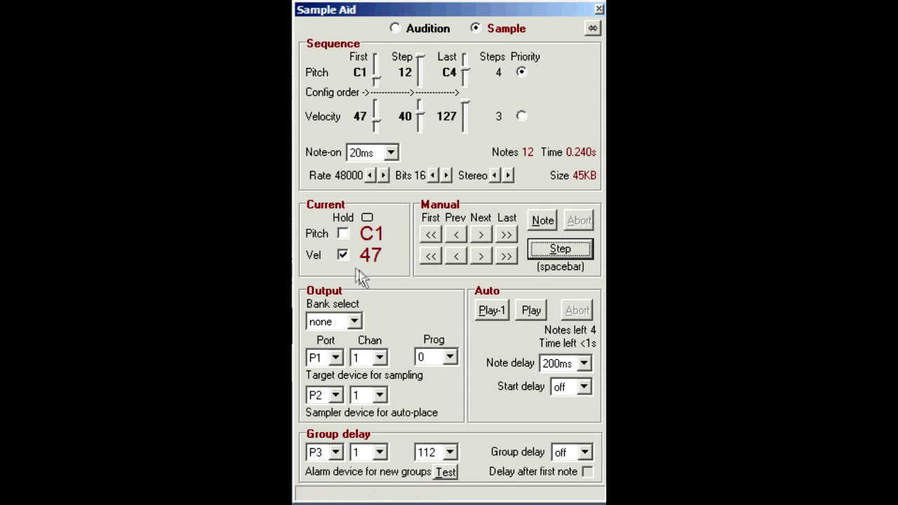
pyautogui.click(490, 311)
pyautogui.click(481, 256)
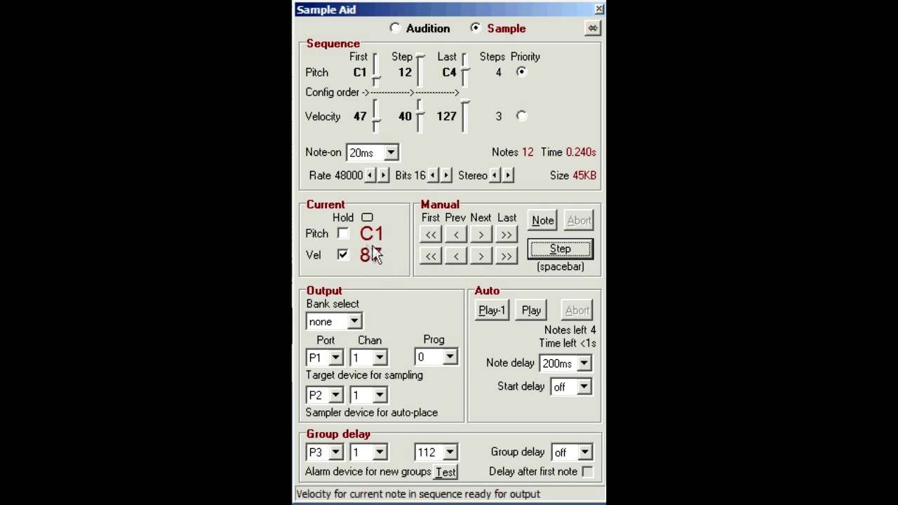
pyautogui.click(489, 310)
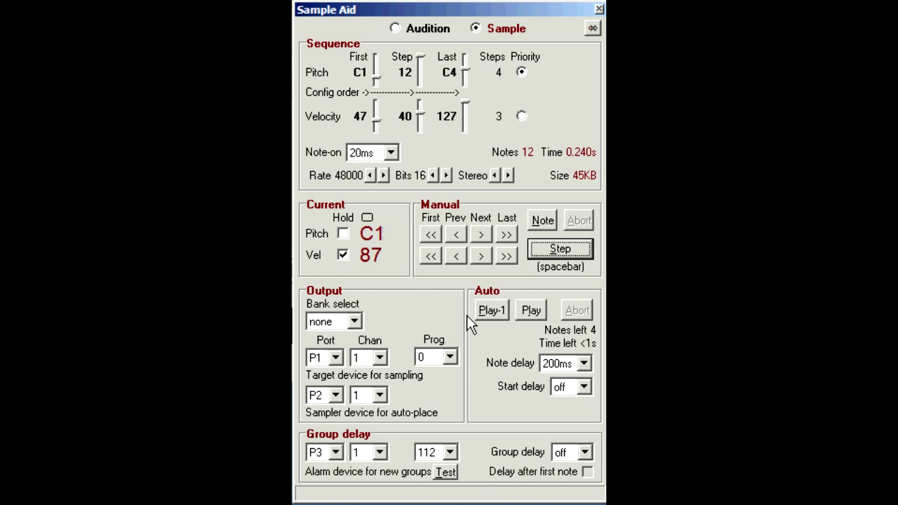
pyautogui.click(480, 256)
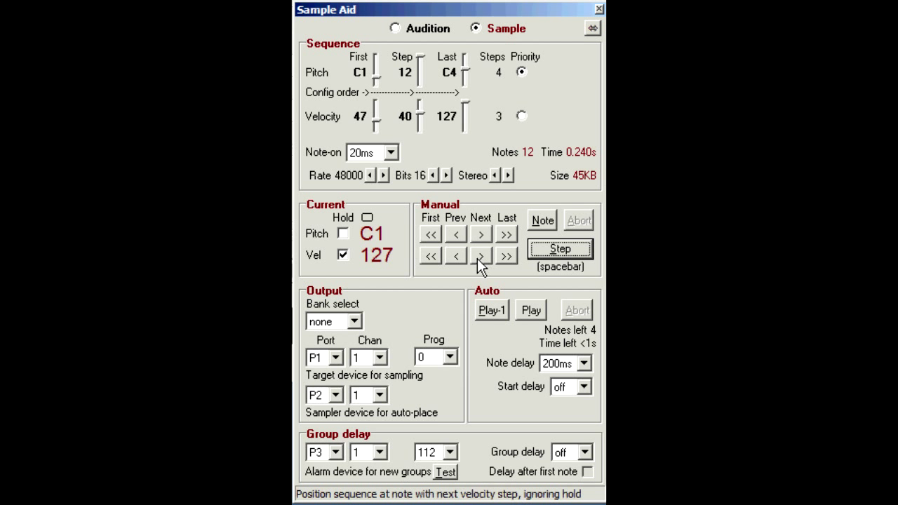
pyautogui.click(491, 311)
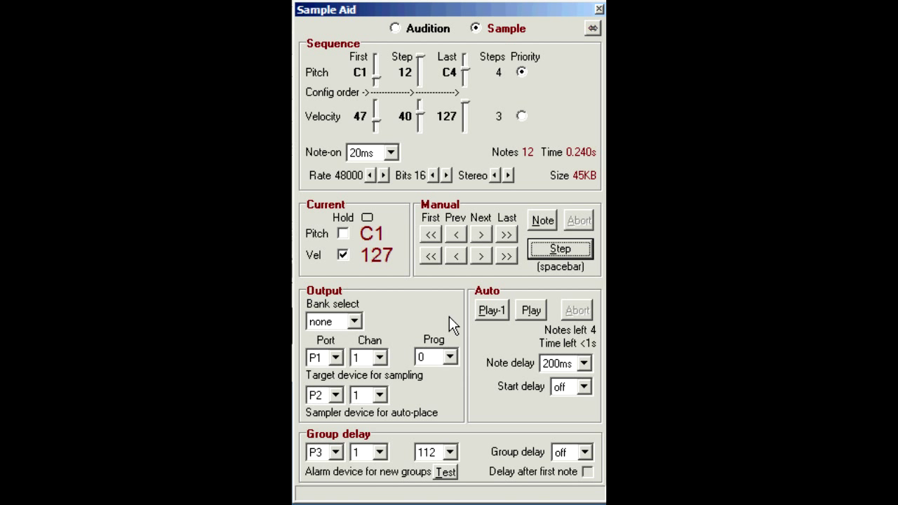
# Step: Release Vel Hold, reset velocity to 47, and play the full sequence once
pyautogui.click(343, 255)
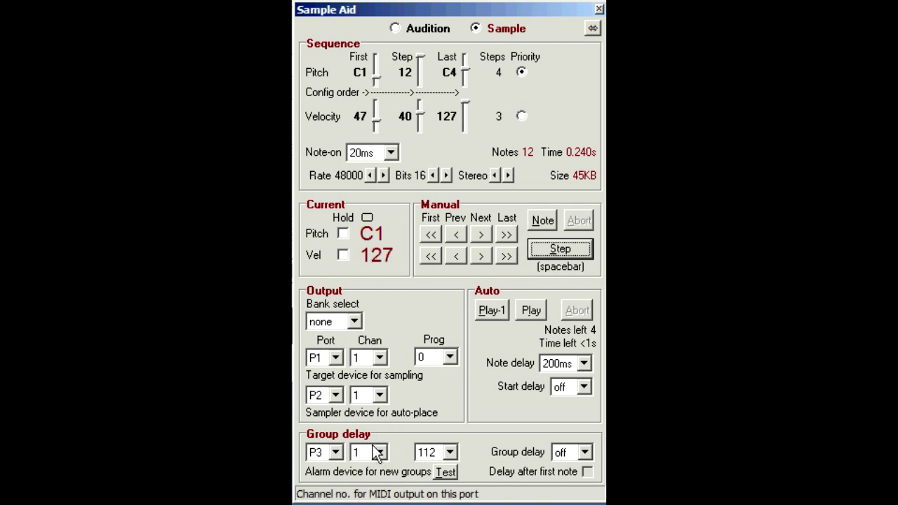
pyautogui.click(446, 472)
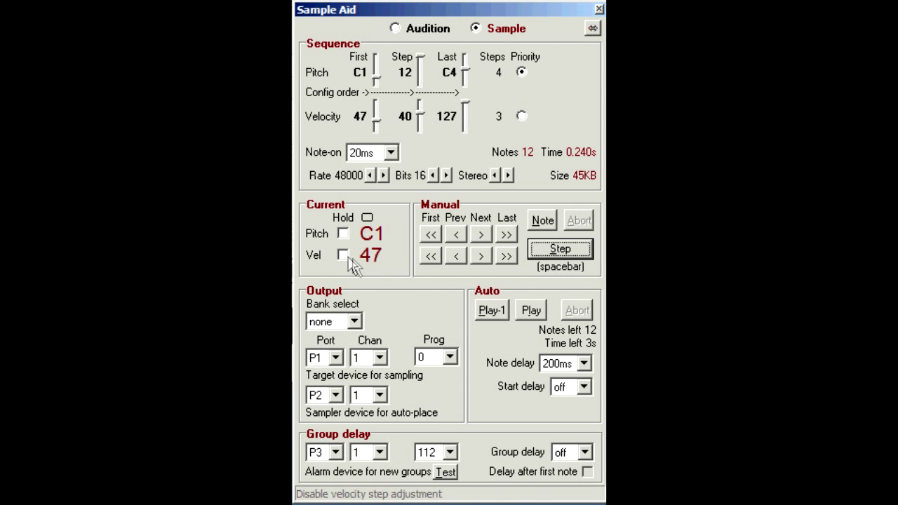
pyautogui.click(491, 311)
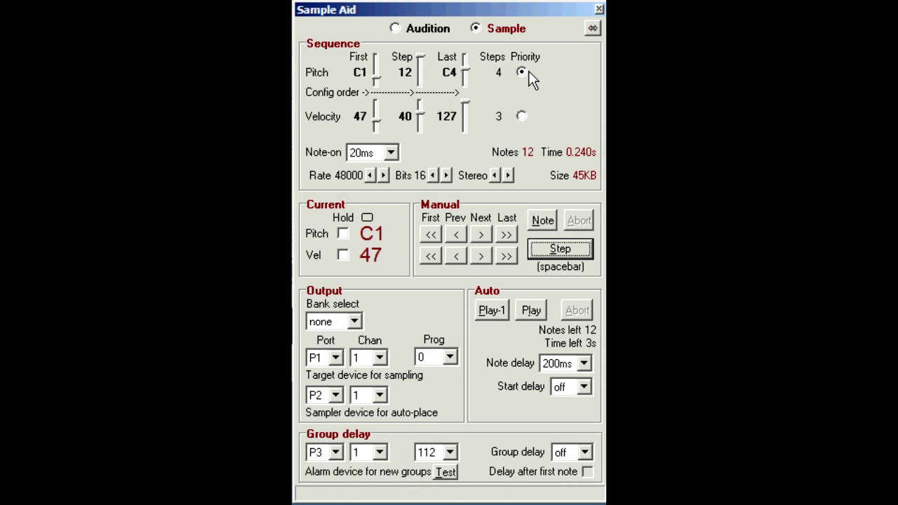
# Step: Play the sequence once with Velocity Priority, then restore Pitch Priority
pyautogui.click(523, 117)
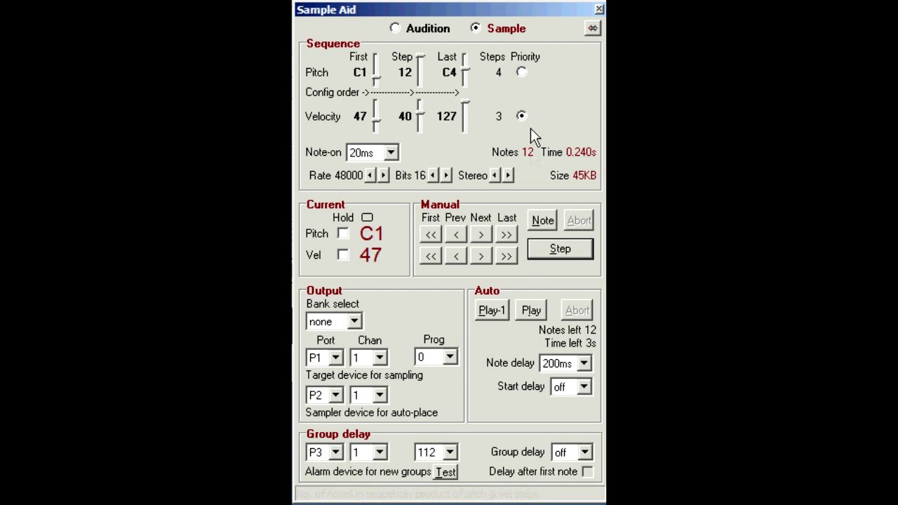
pyautogui.click(490, 309)
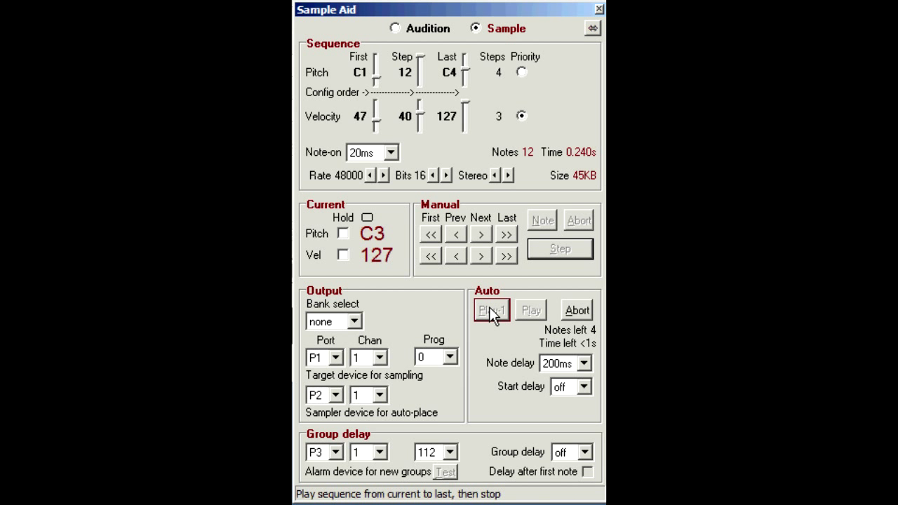
pyautogui.click(522, 73)
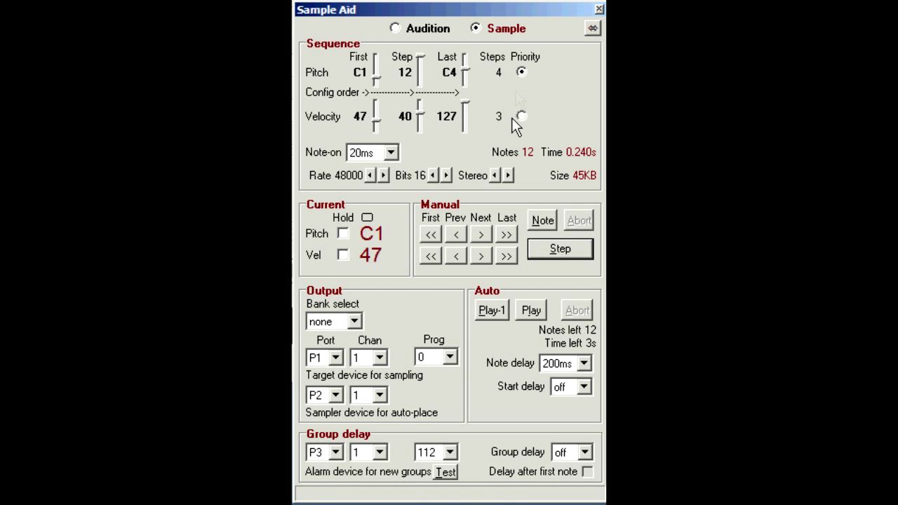
# Step: Set group delay to 2s, test-play from the first step, and enable Delay after first note
pyautogui.click(585, 456)
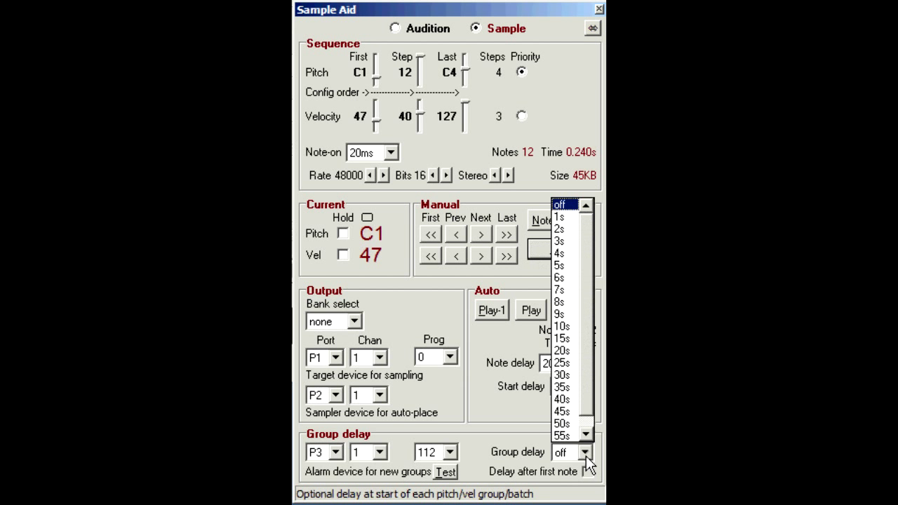
pyautogui.click(564, 230)
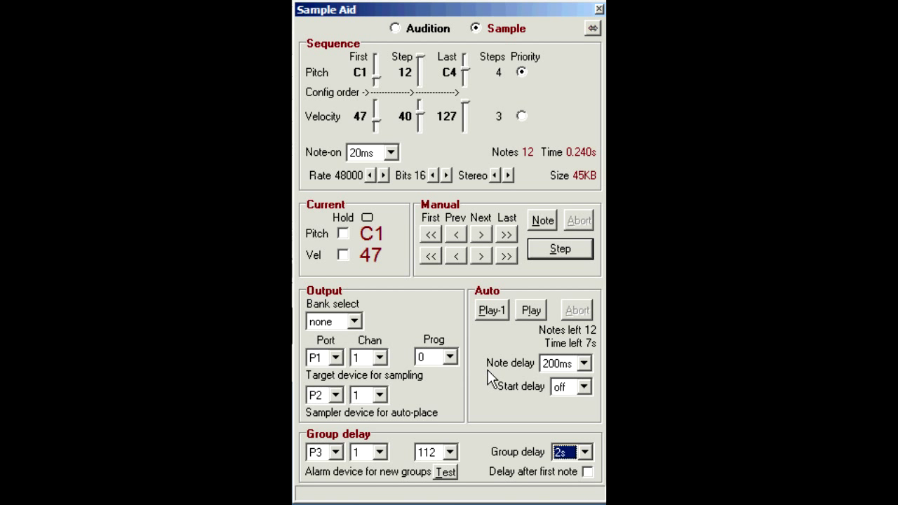
pyautogui.click(431, 235)
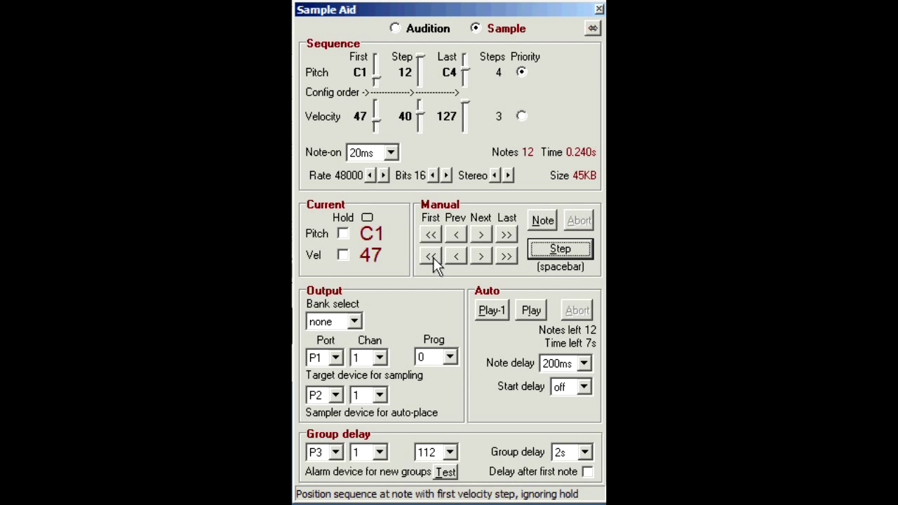
pyautogui.click(486, 310)
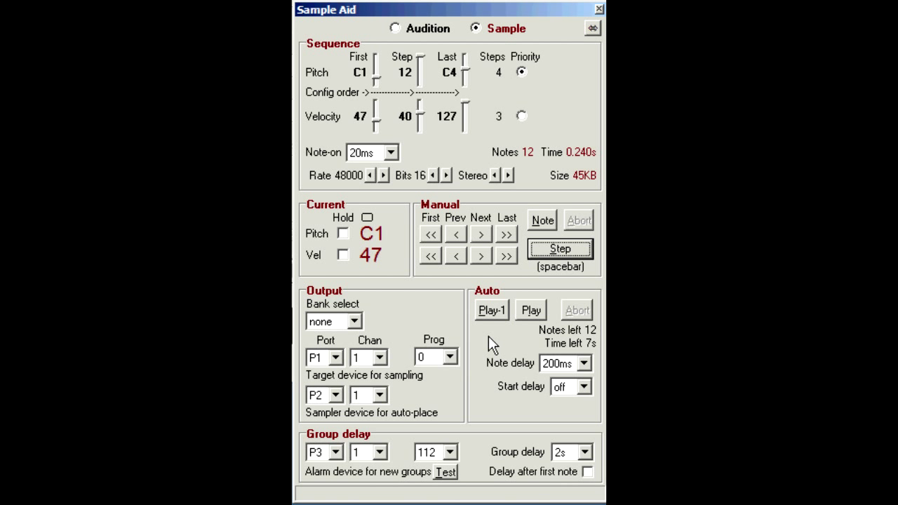
pyautogui.click(586, 474)
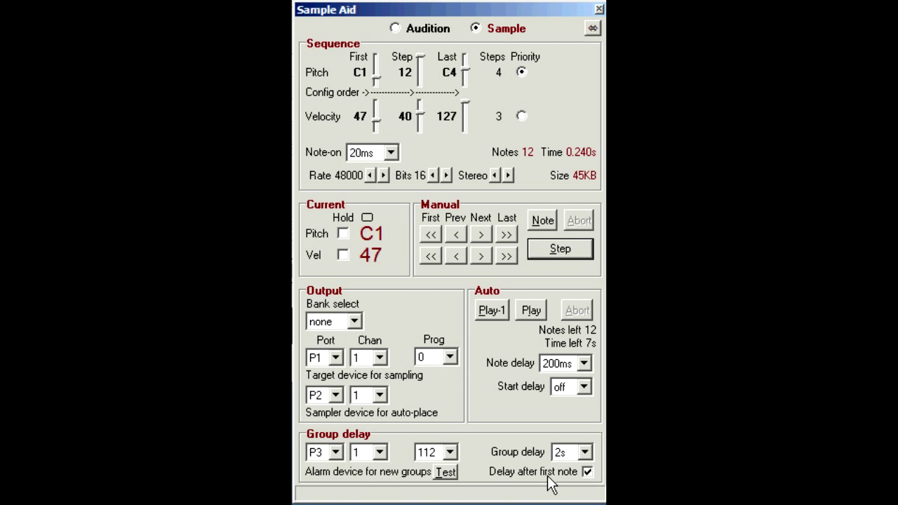
pyautogui.click(435, 237)
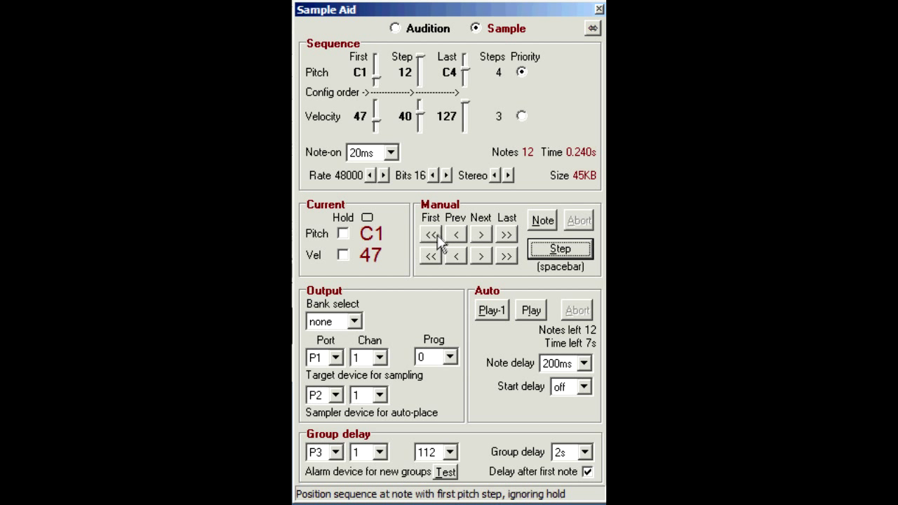
pyautogui.click(491, 310)
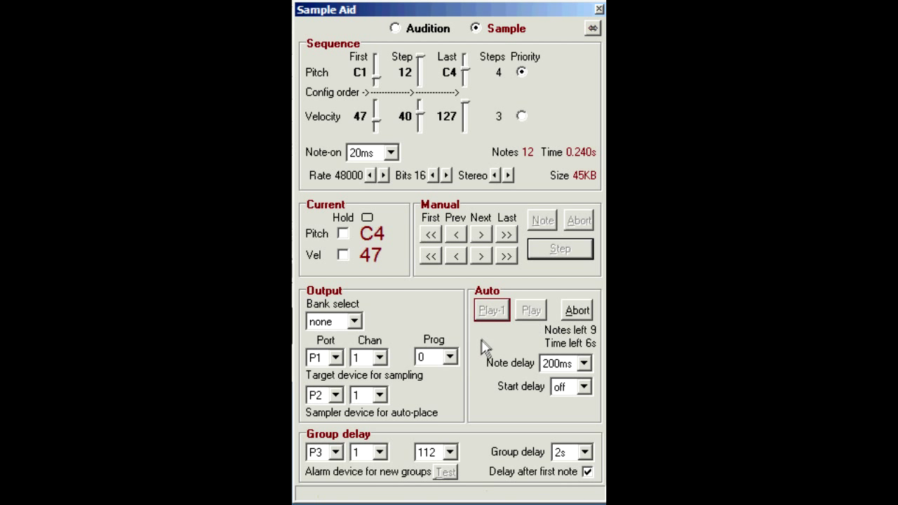